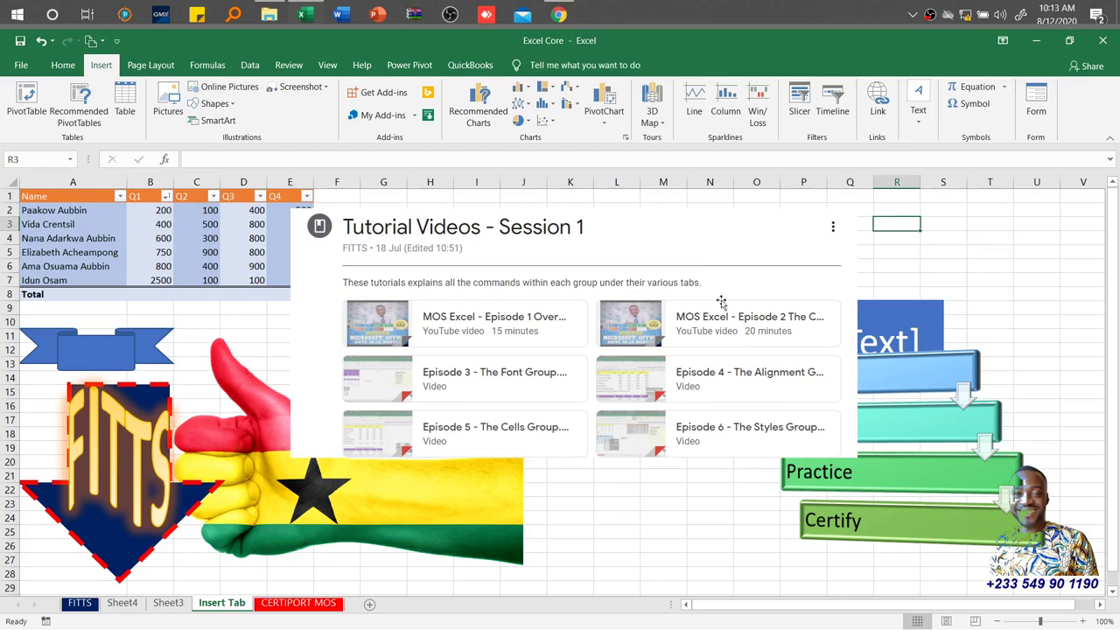
# Step: Delete the tutorial videos screenshot and the flag-coloured thumbs-up picture from the worksheet
pyautogui.click(636, 263)
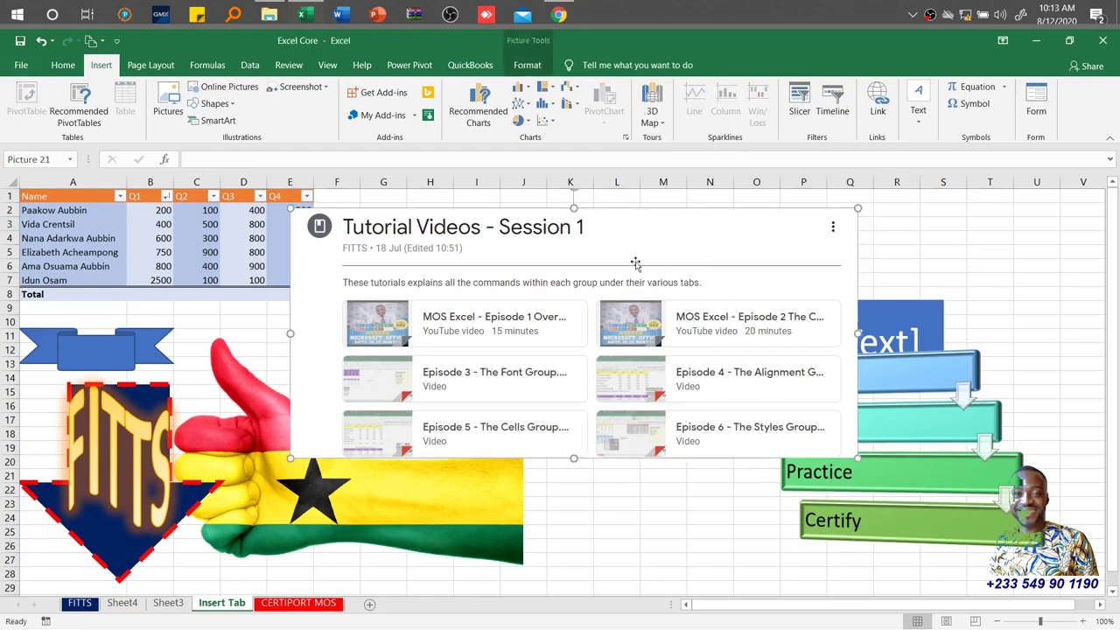
pyautogui.press('Delete')
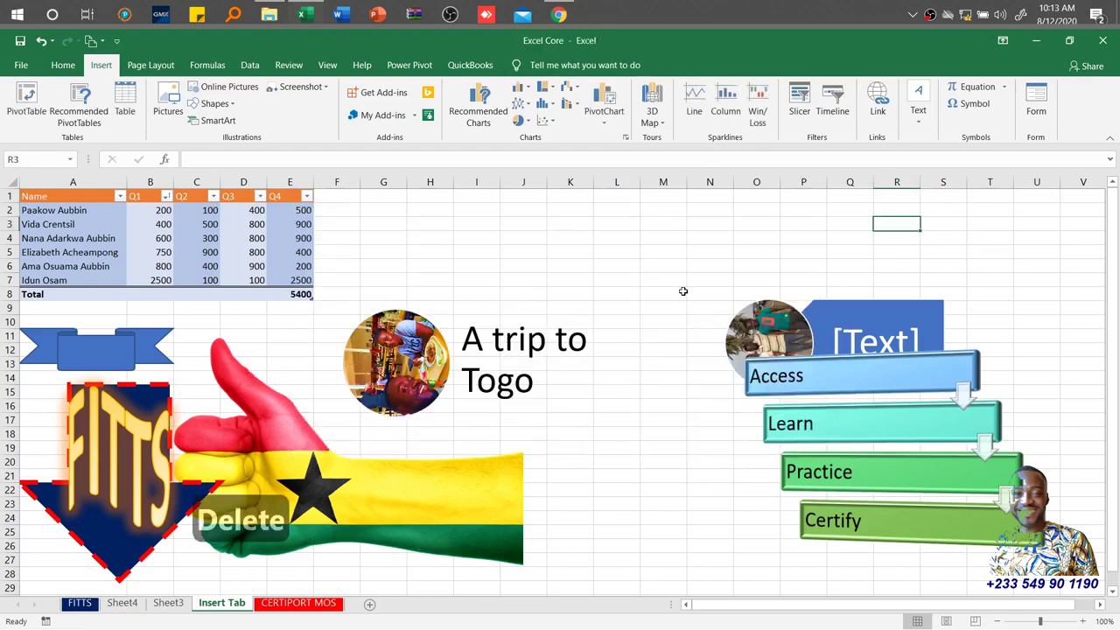
pyautogui.click(524, 336)
pyautogui.press('Delete')
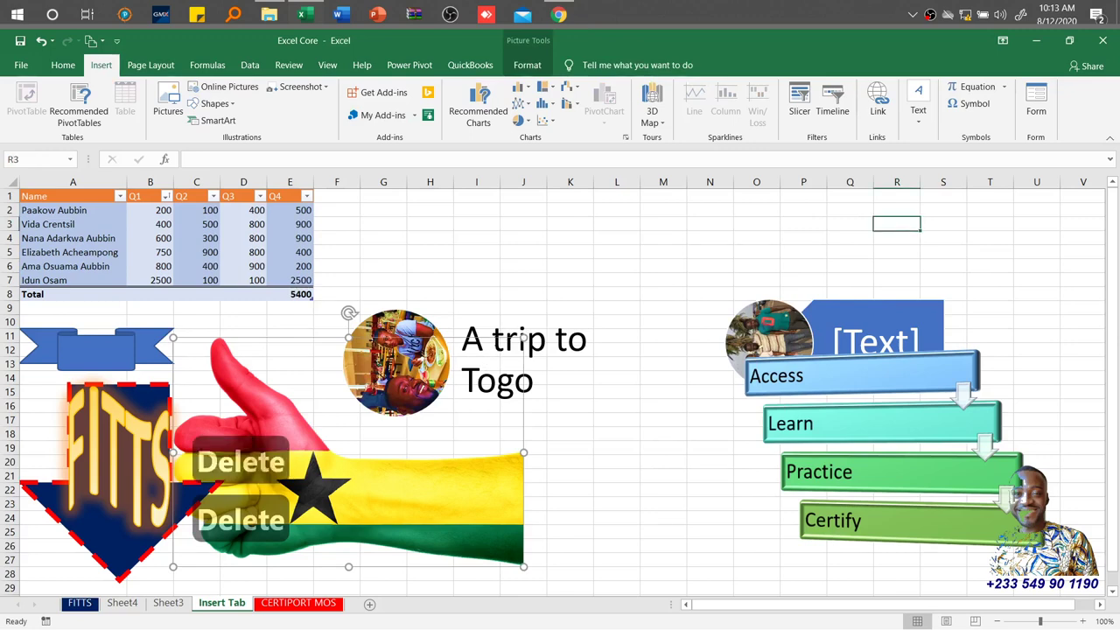
# Step: Delete the three SmartArt graphics: "A trip to Togo", the Access–Learn–Practice–Certify process and the picture with the [Text] placeholder
pyautogui.click(613, 274)
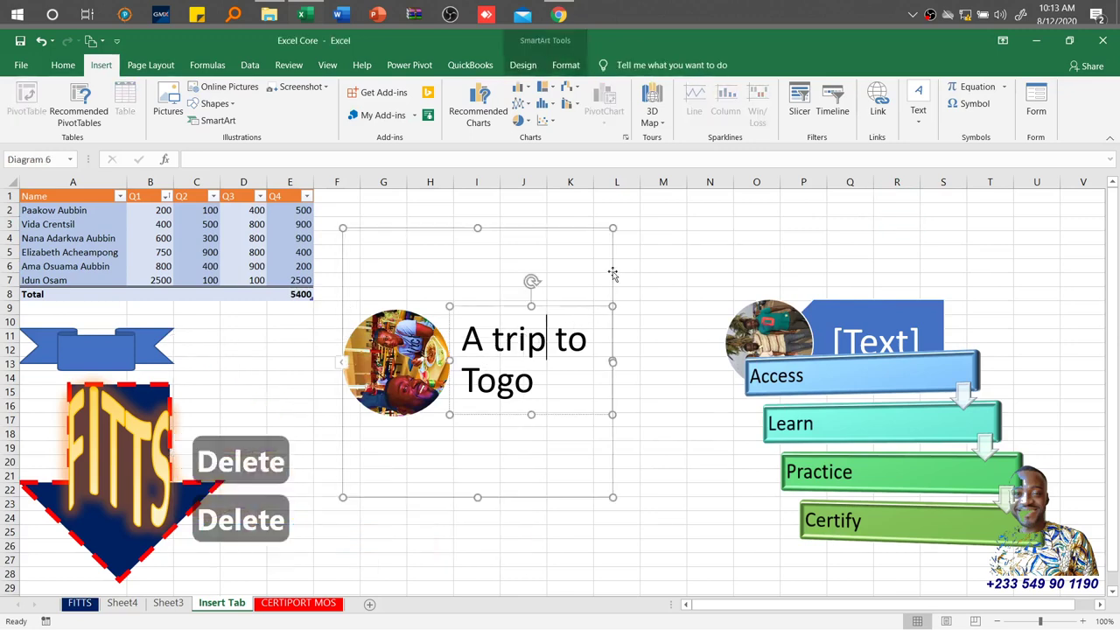
pyautogui.press('Delete')
pyautogui.click(869, 349)
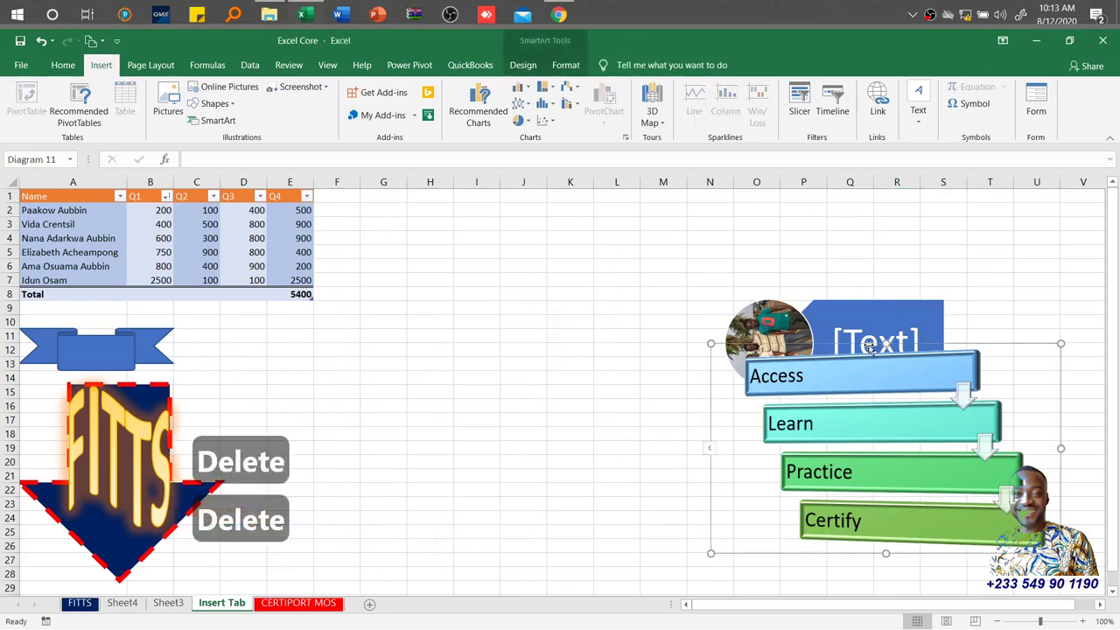
pyautogui.press('Delete')
pyautogui.click(899, 306)
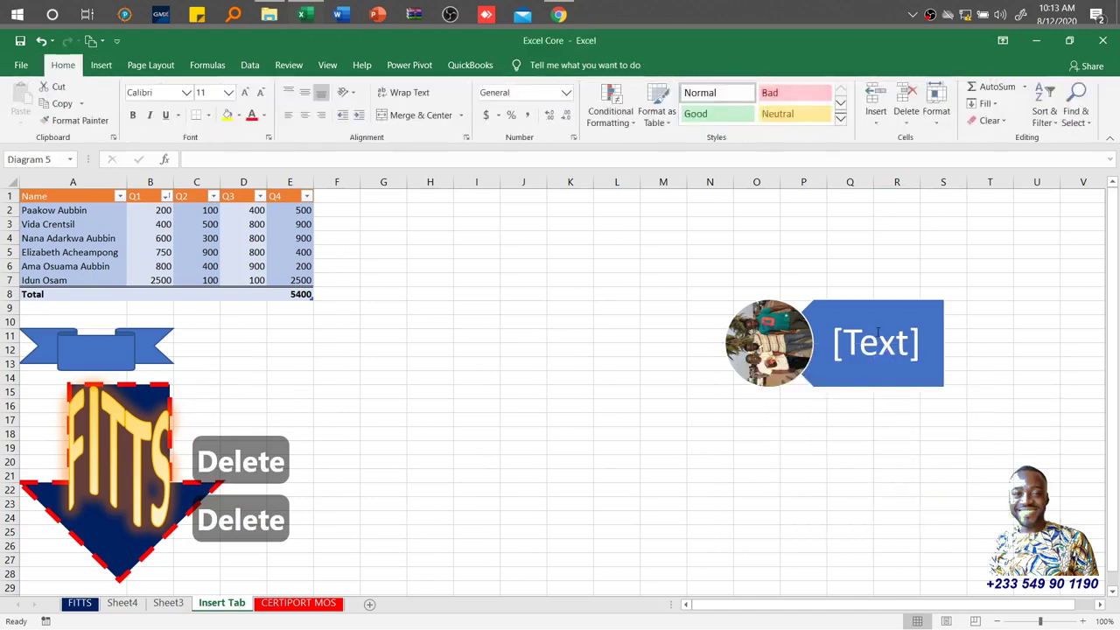
pyautogui.press('Delete')
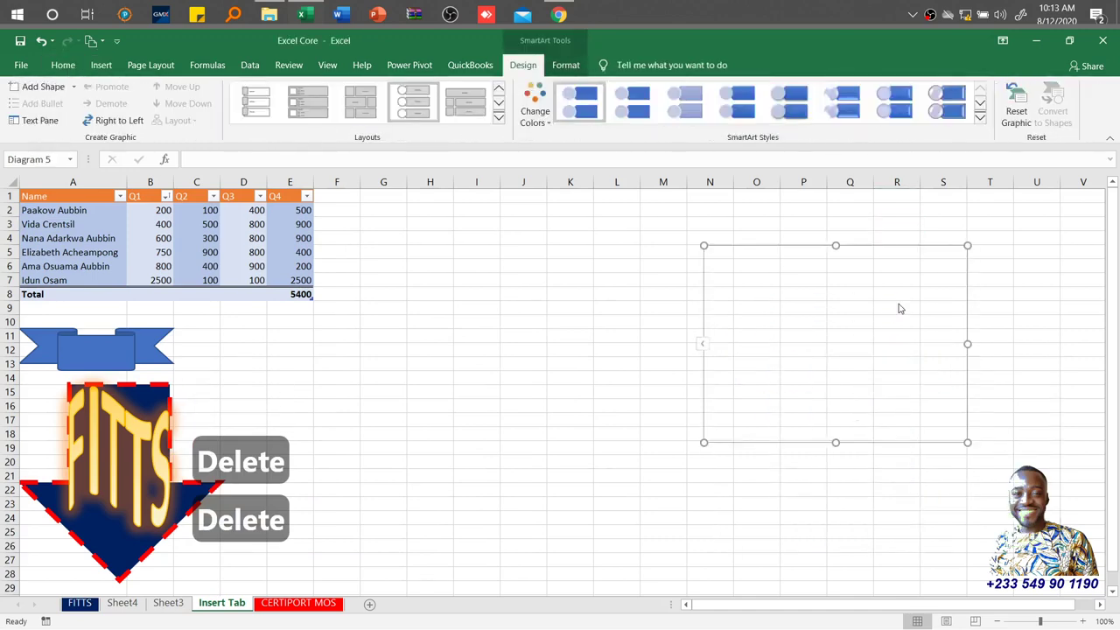
pyautogui.press('Delete')
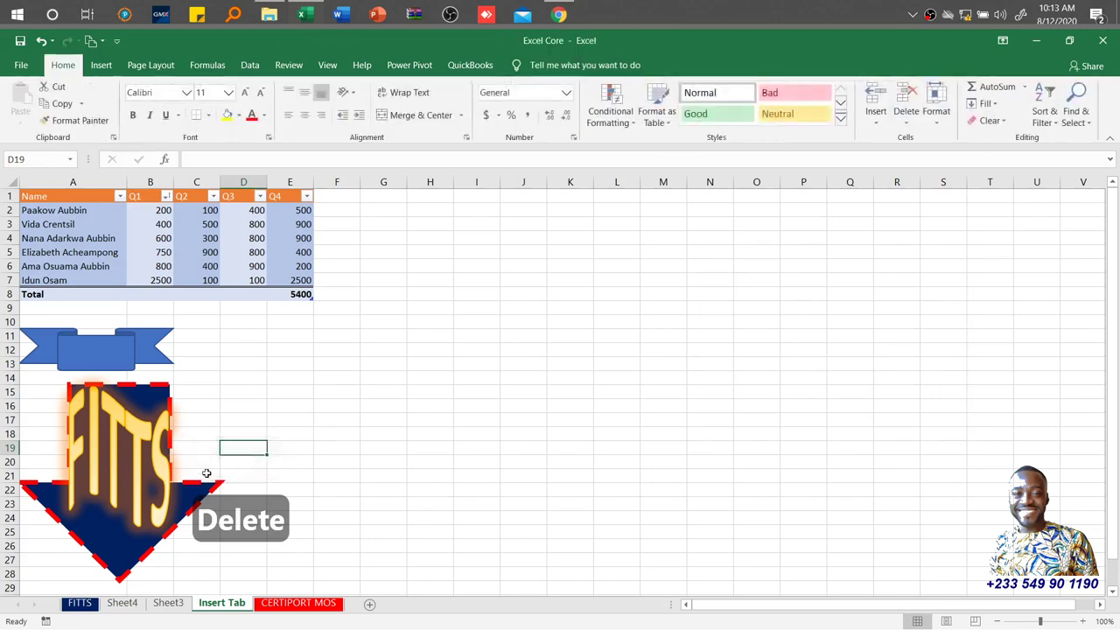
# Step: Delete the FITTS arrow shape and the blue ribbon shape below the table together
pyautogui.click(129, 388)
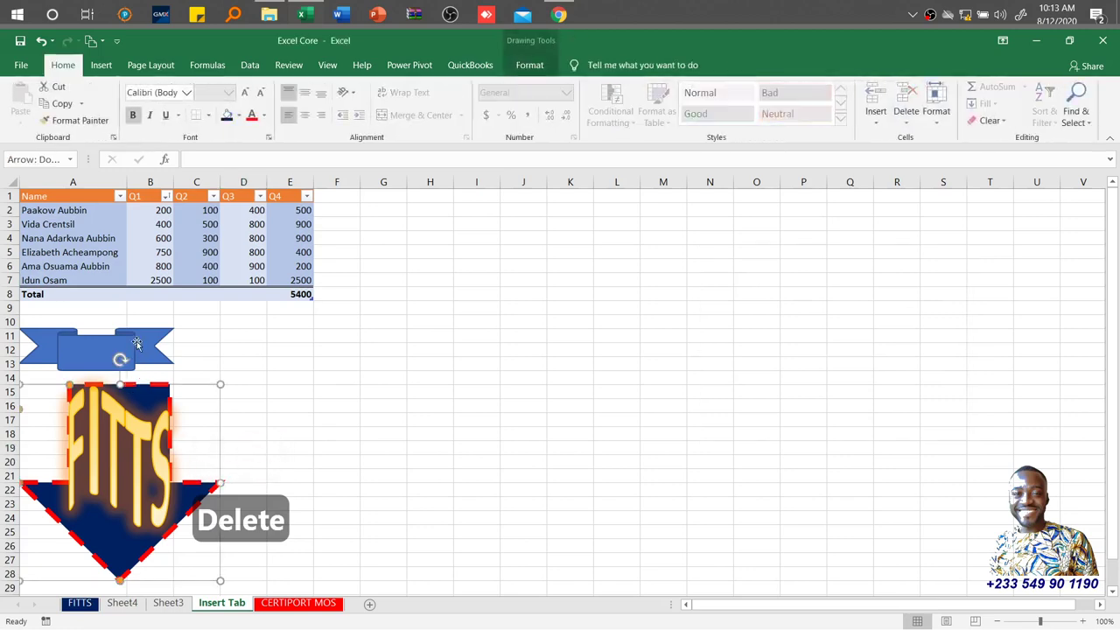
pyautogui.keyDown('ctrl'); pyautogui.click(140, 365); pyautogui.keyUp('ctrl')
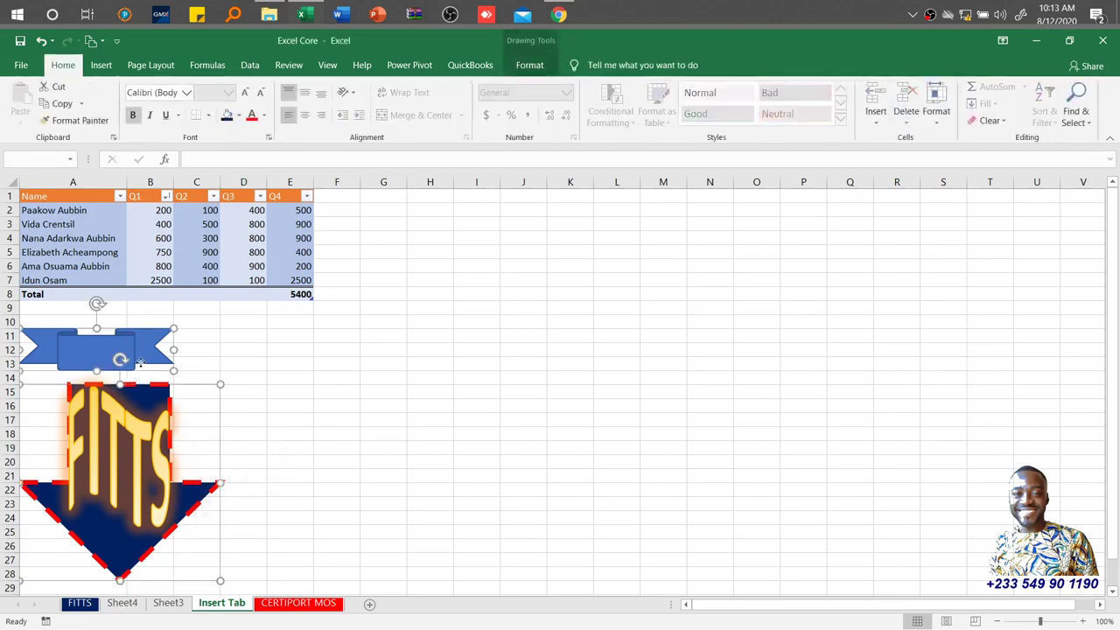
pyautogui.press('Delete')
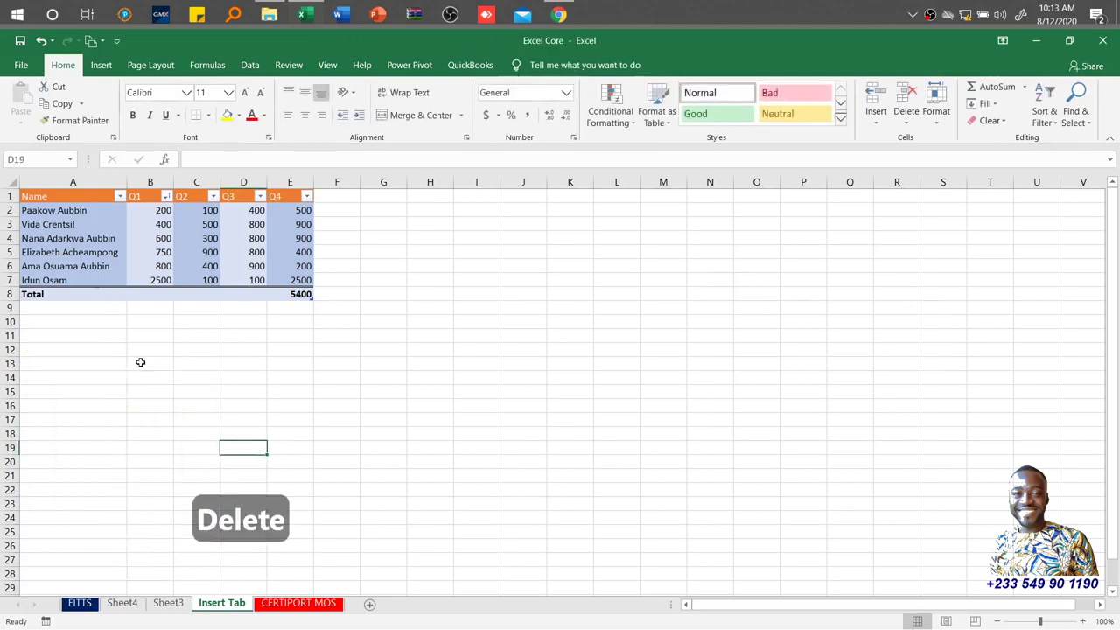
pyautogui.click(439, 376)
pyautogui.click(433, 252)
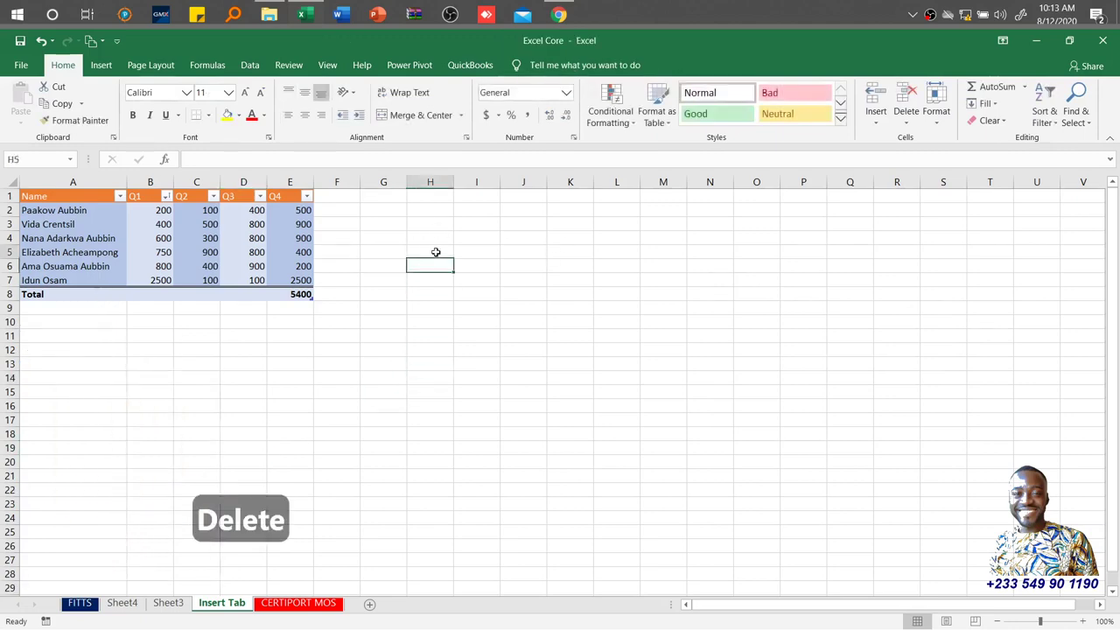
pyautogui.click(100, 65)
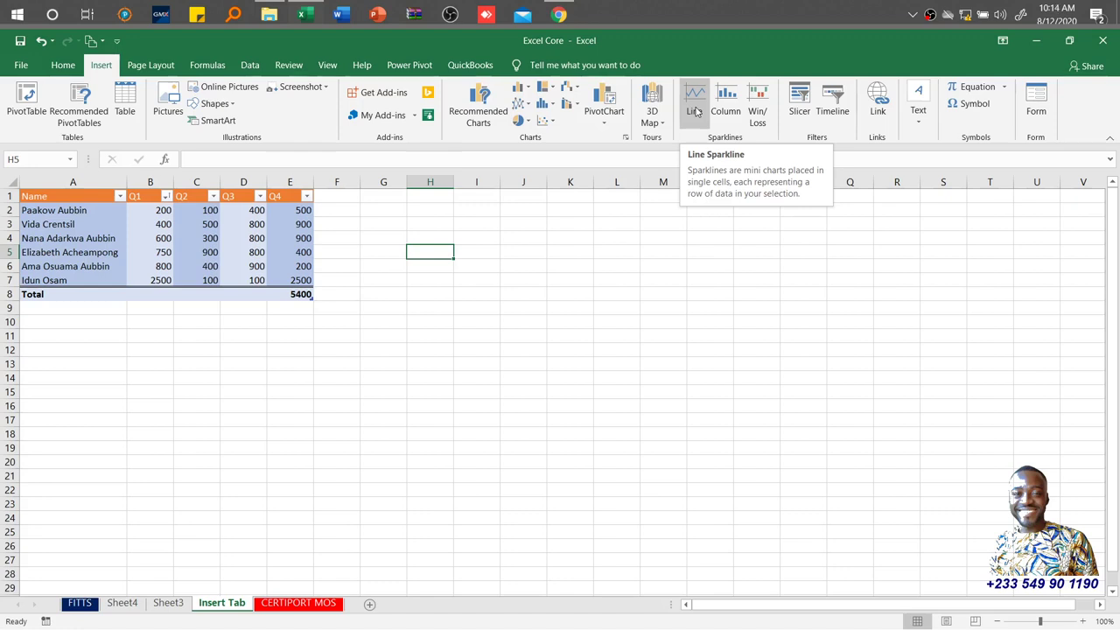
pyautogui.click(621, 254)
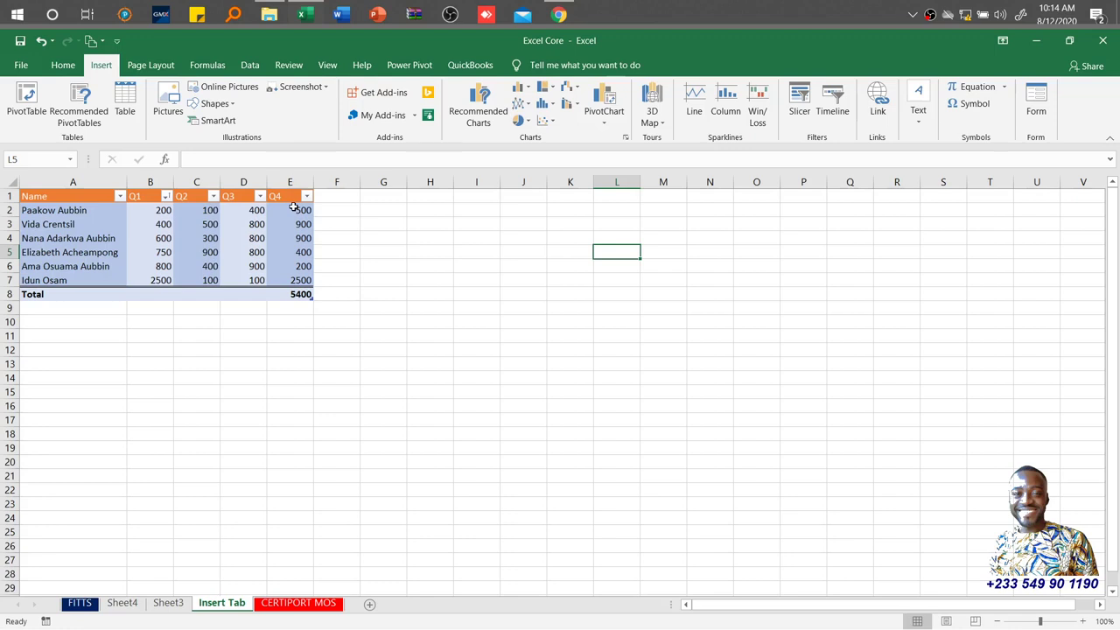
# Step: Zoom the worksheet to the range A1:F8 so the table and the empty column beside it fill the view
pyautogui.moveTo(54, 200); pyautogui.dragTo(350, 294)
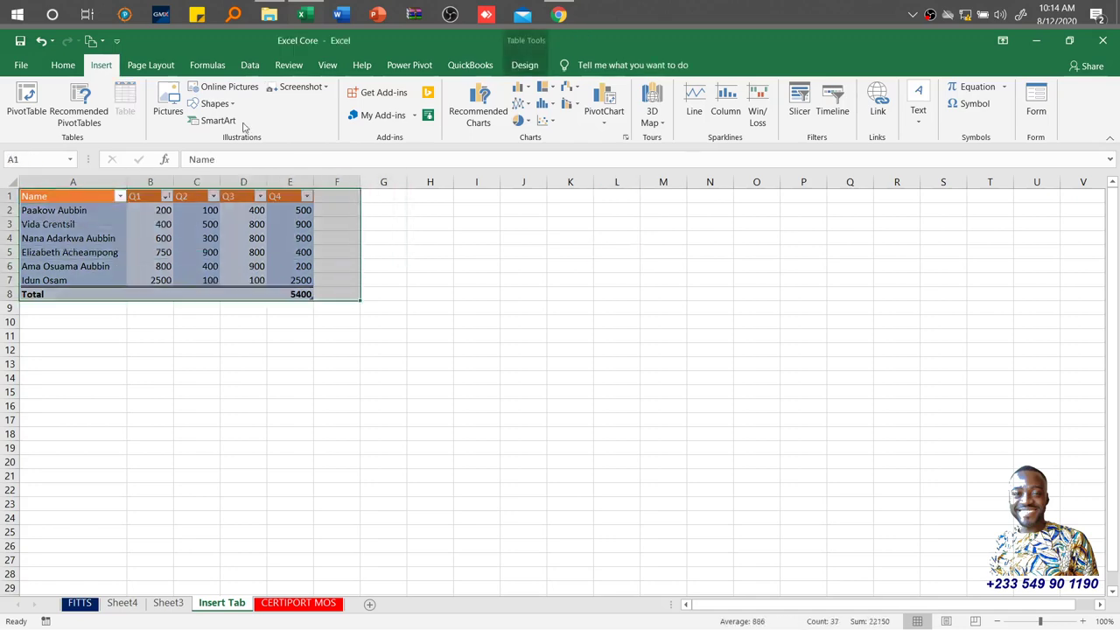
pyautogui.click(324, 66)
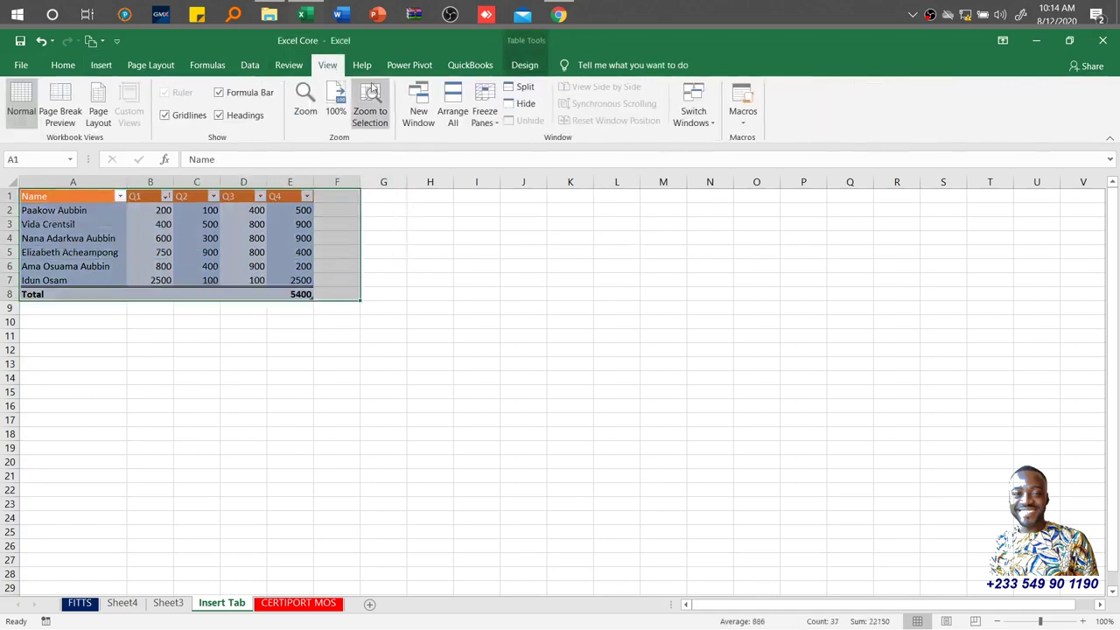
pyautogui.click(376, 106)
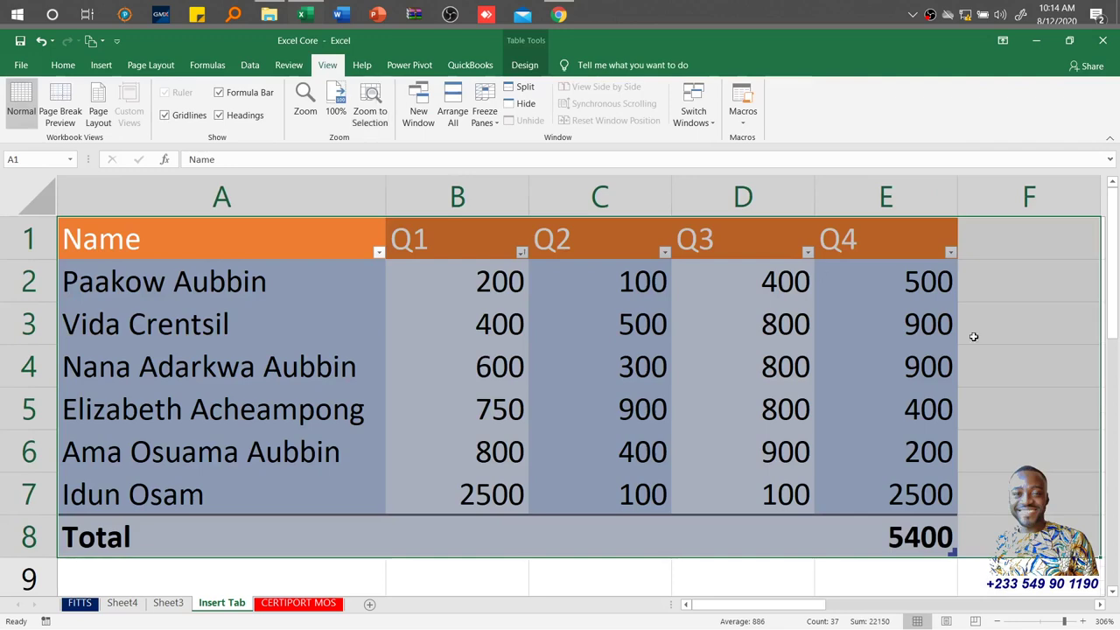
pyautogui.click(1003, 296)
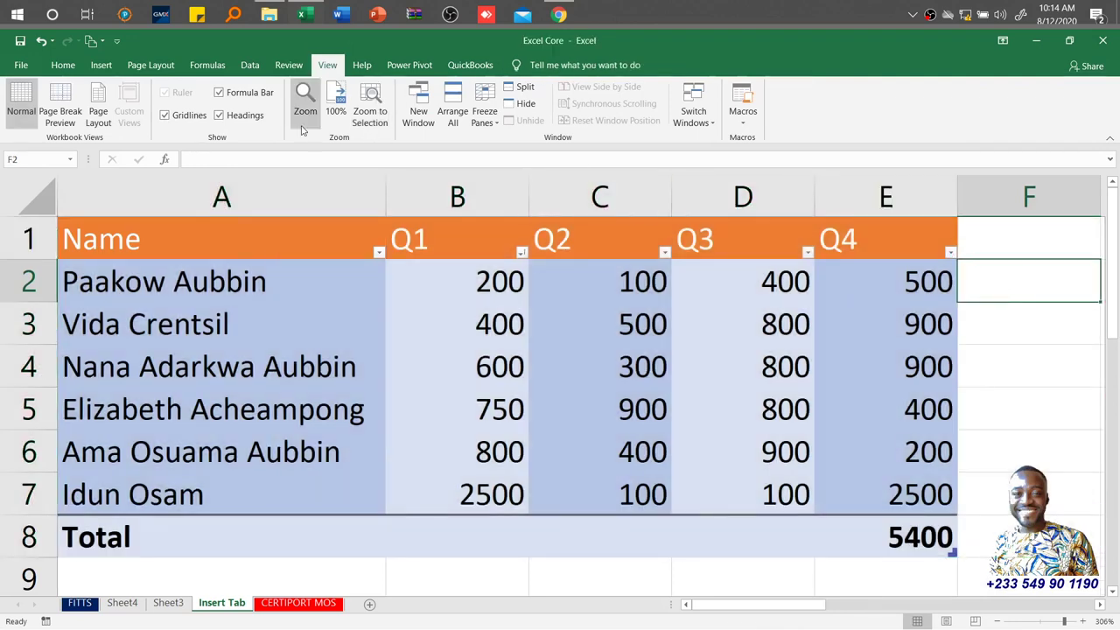
pyautogui.click(101, 74)
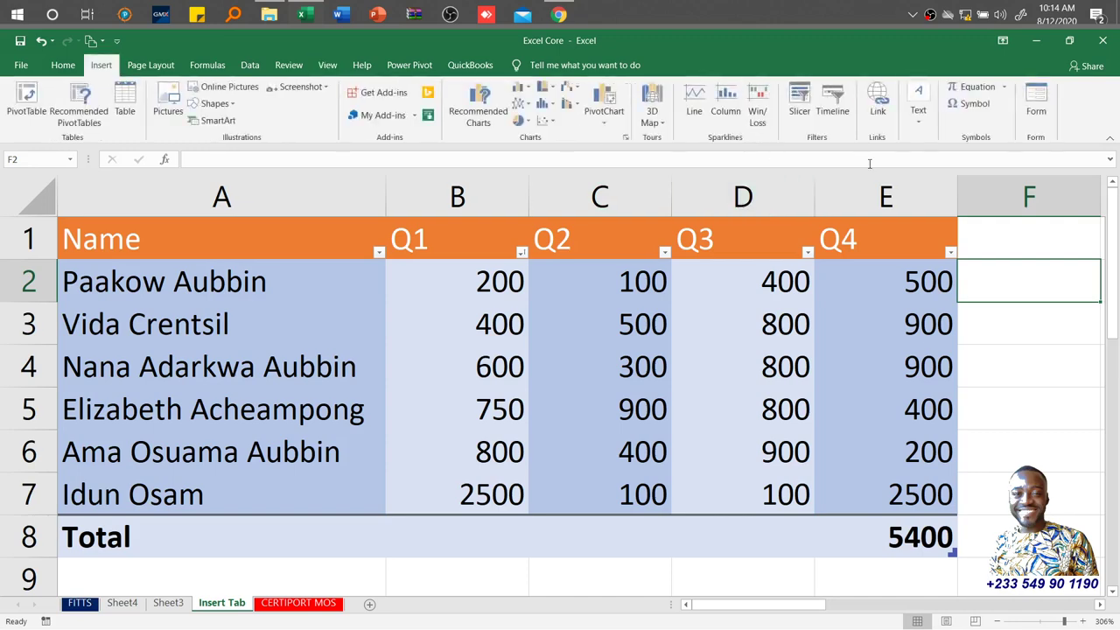
pyautogui.moveTo(510, 281); pyautogui.dragTo(990, 271)
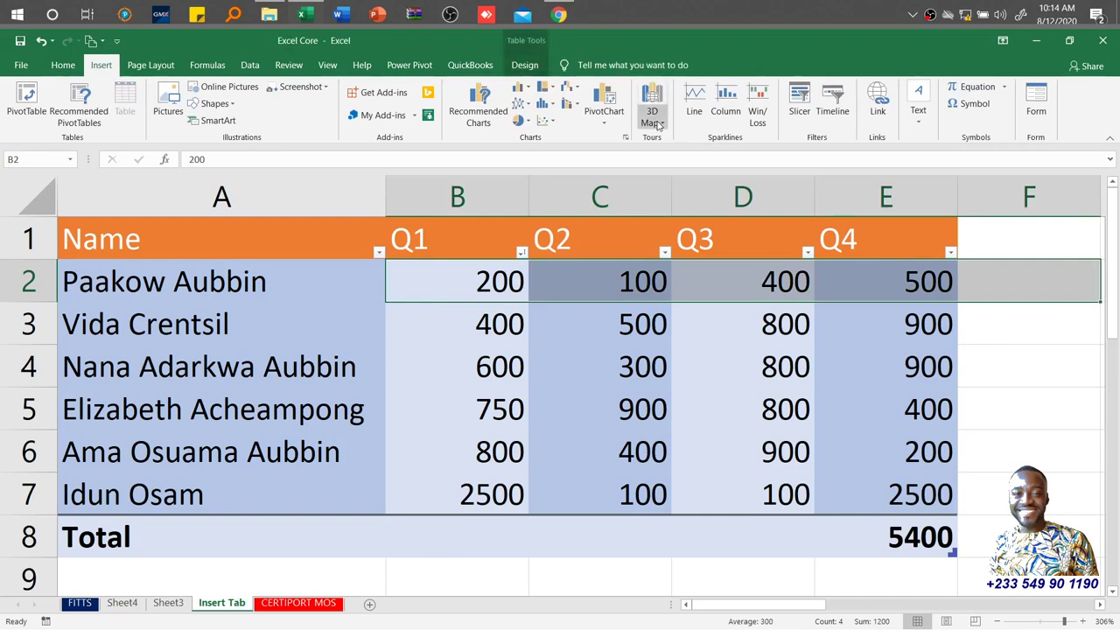
pyautogui.click(694, 101)
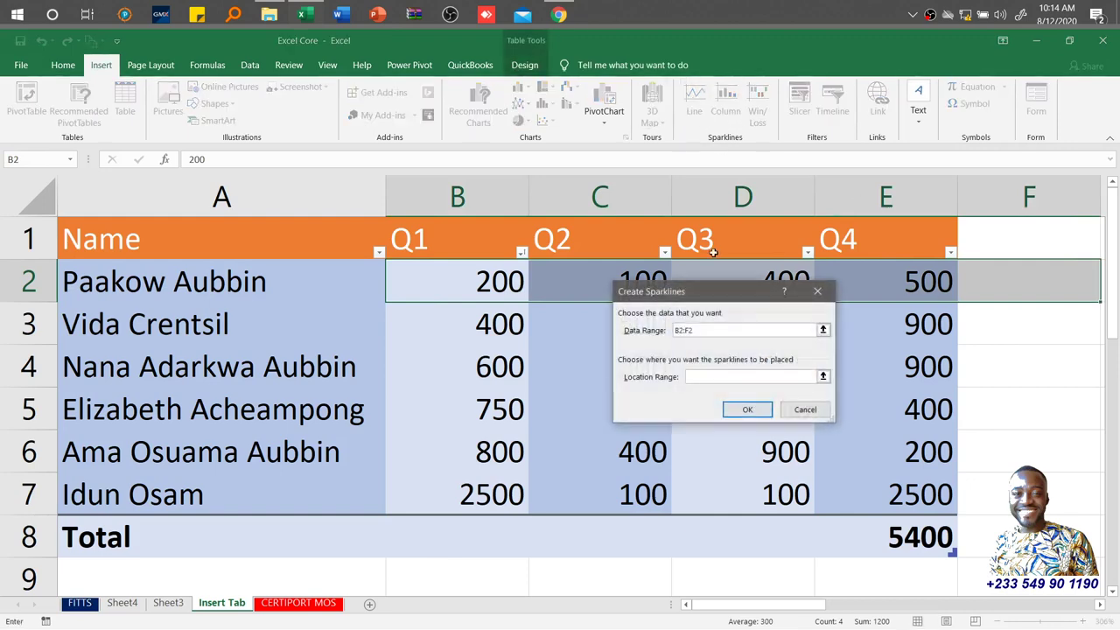
pyautogui.click(689, 331)
pyautogui.press('Right')
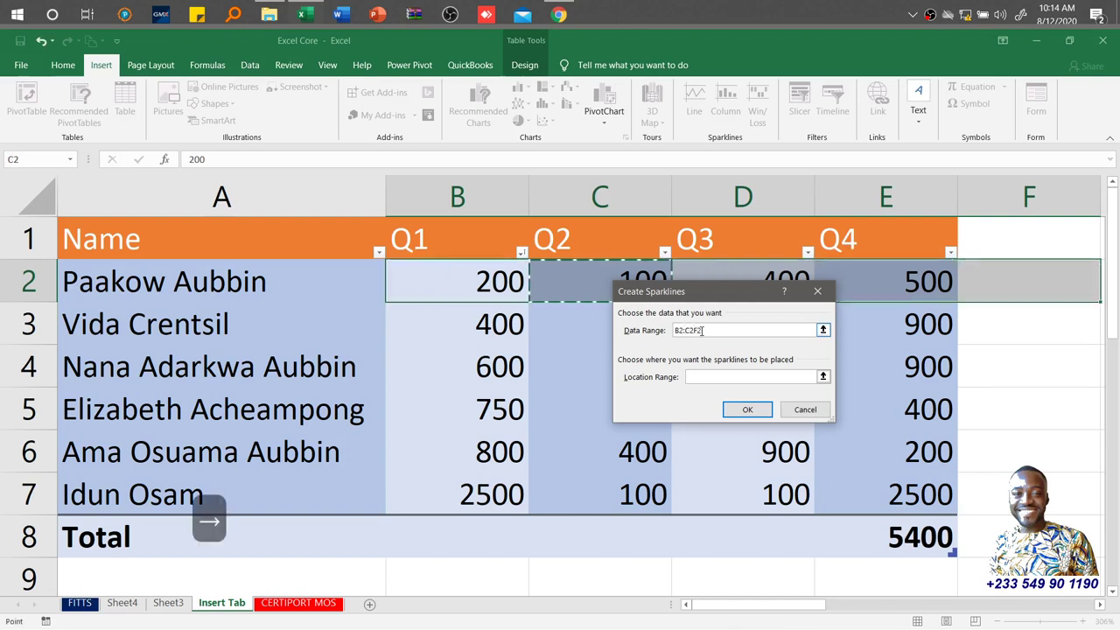
pyautogui.press('BackSpace')
pyautogui.press('BackSpace')
pyautogui.press('BackSpace')
pyautogui.press('BackSpace')
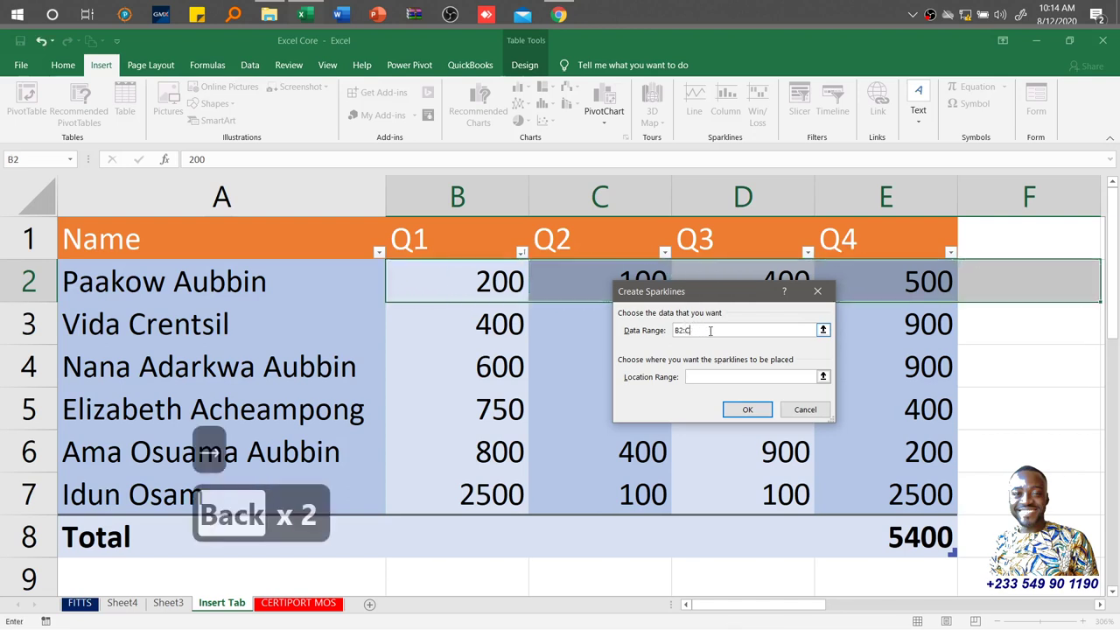
pyautogui.press('capslock')
pyautogui.write('E2')
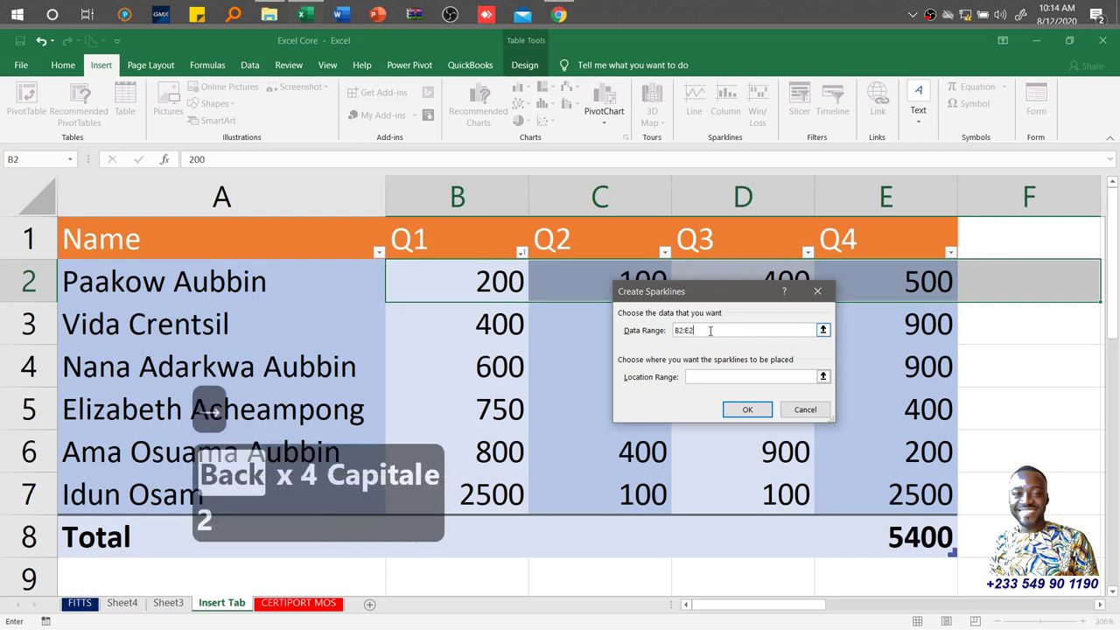
pyautogui.click(709, 378)
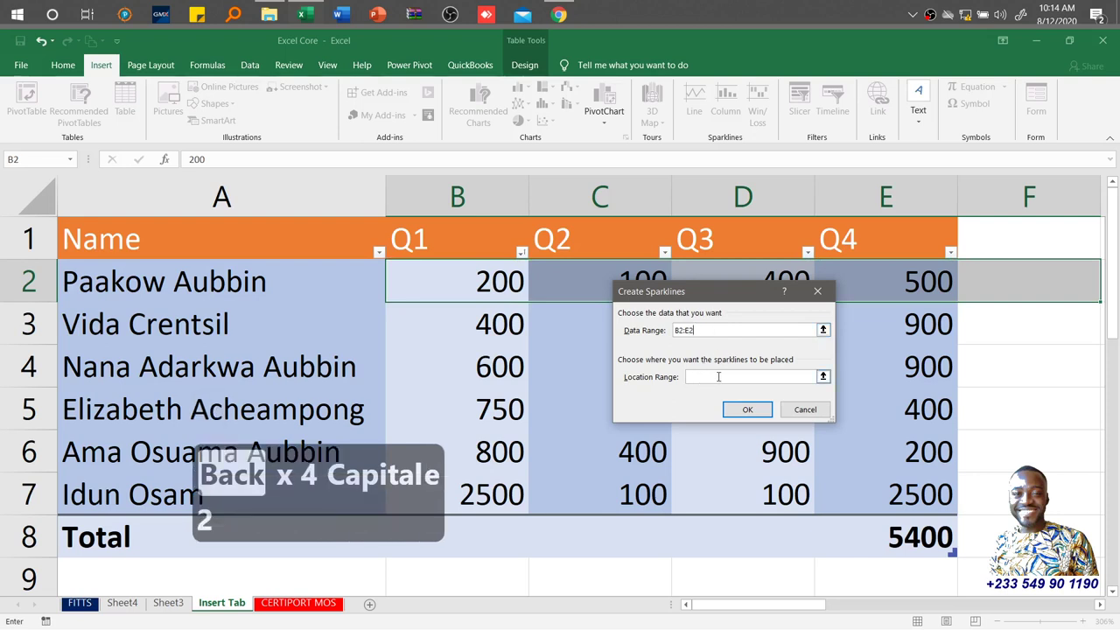
pyautogui.click(748, 413)
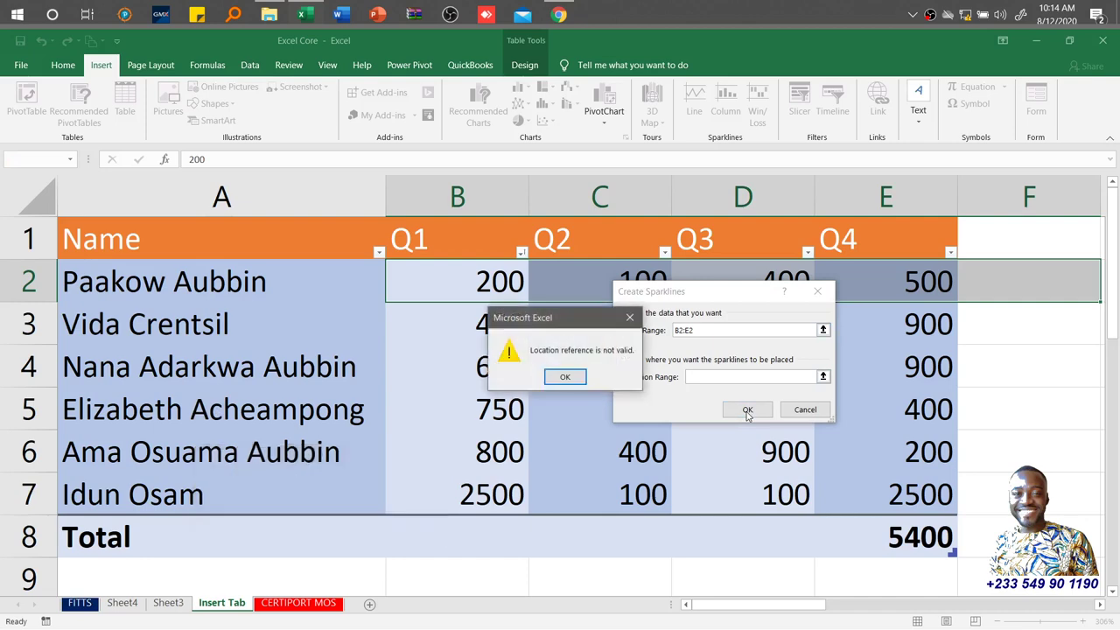
pyautogui.click(566, 377)
pyautogui.click(805, 409)
# Step: Insert a line sparkline in cell F2 from the data range B2:E2 and fill it down to F7
pyautogui.click(1011, 282)
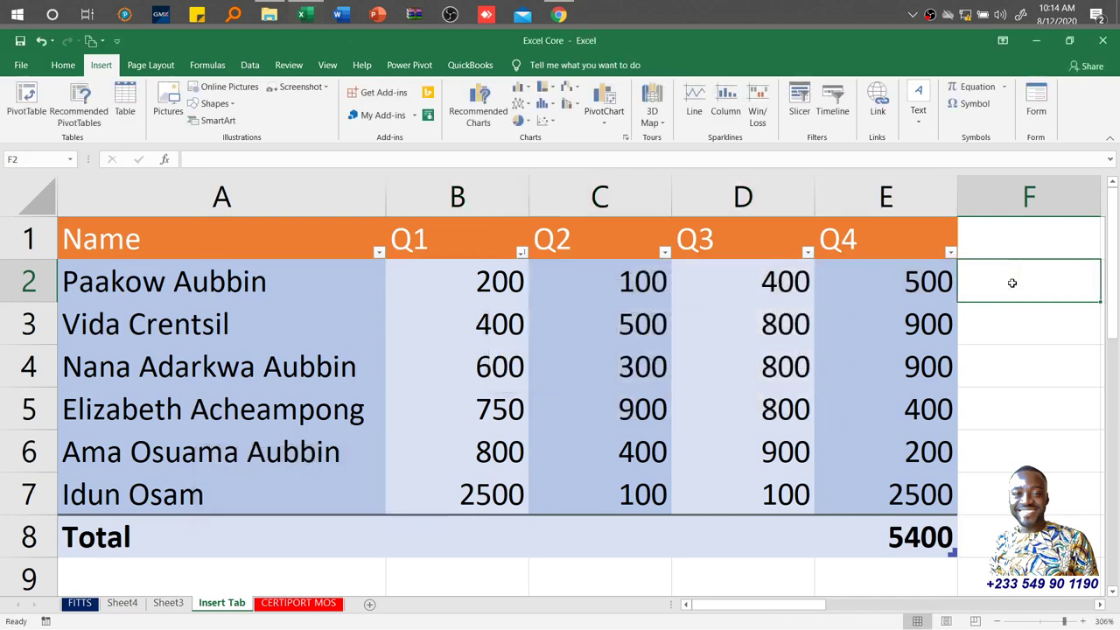
pyautogui.click(694, 103)
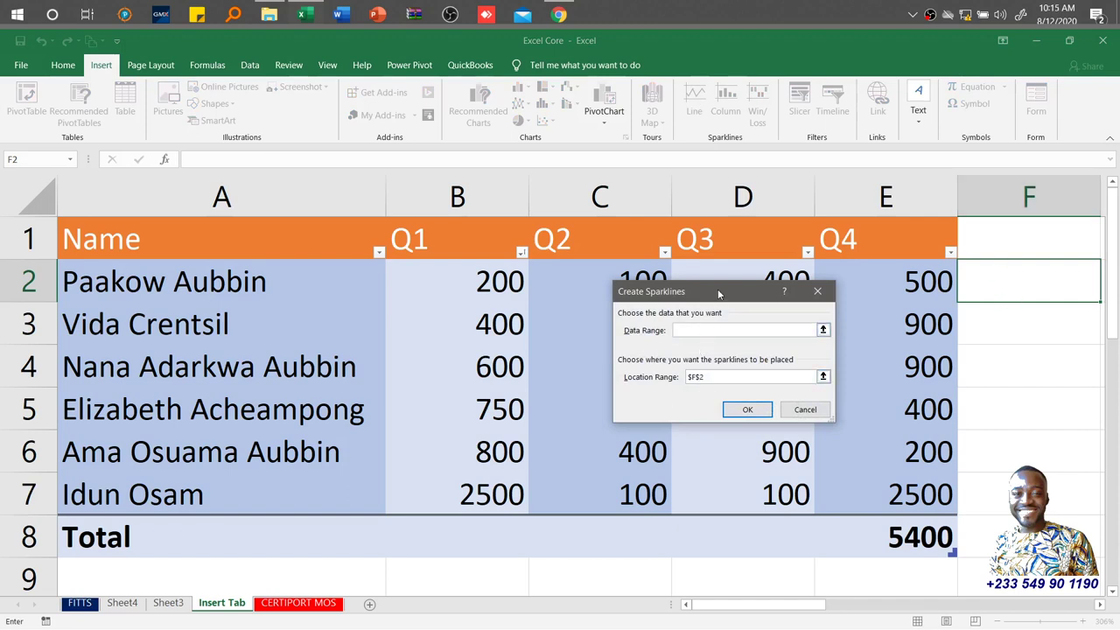
pyautogui.moveTo(718, 294); pyautogui.dragTo(699, 348)
pyautogui.moveTo(488, 277); pyautogui.dragTo(875, 276)
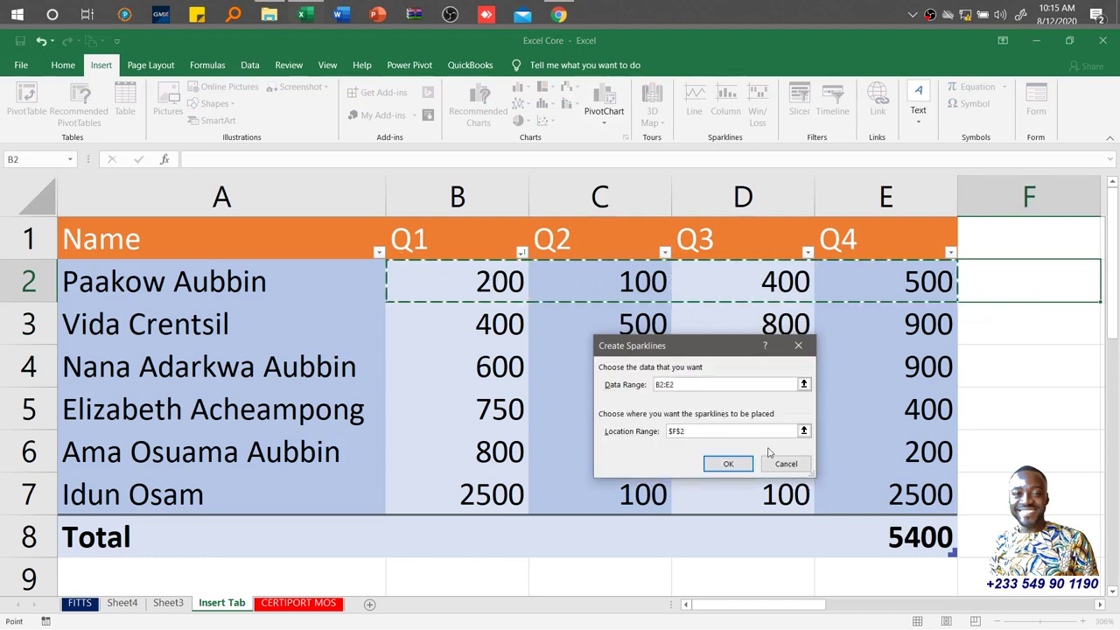
pyautogui.click(728, 465)
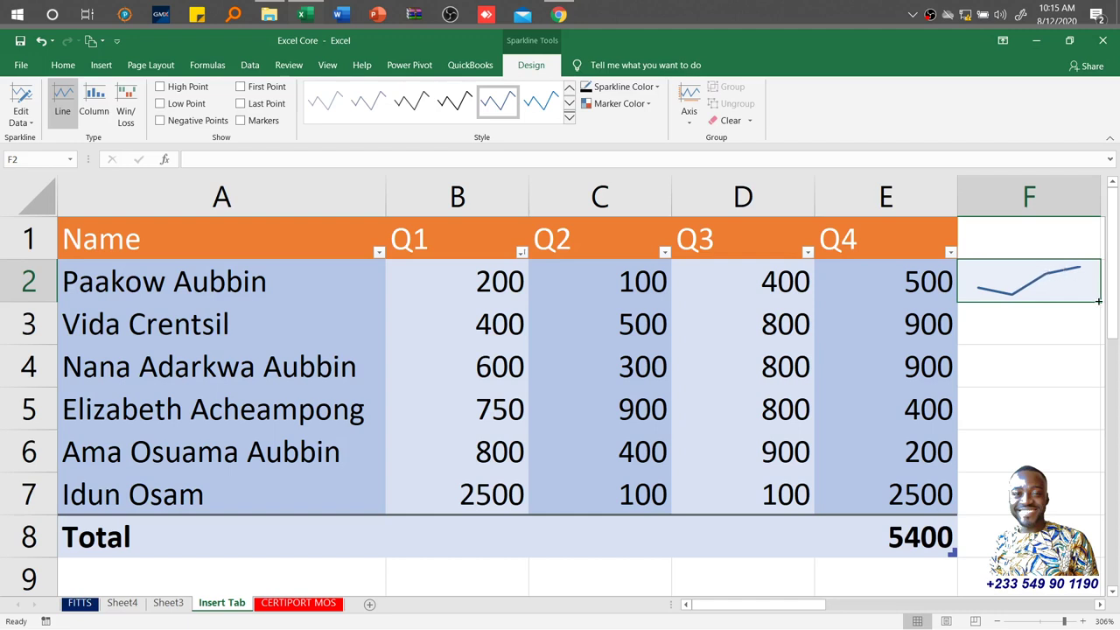
pyautogui.moveTo(1098, 301); pyautogui.dragTo(1097, 507)
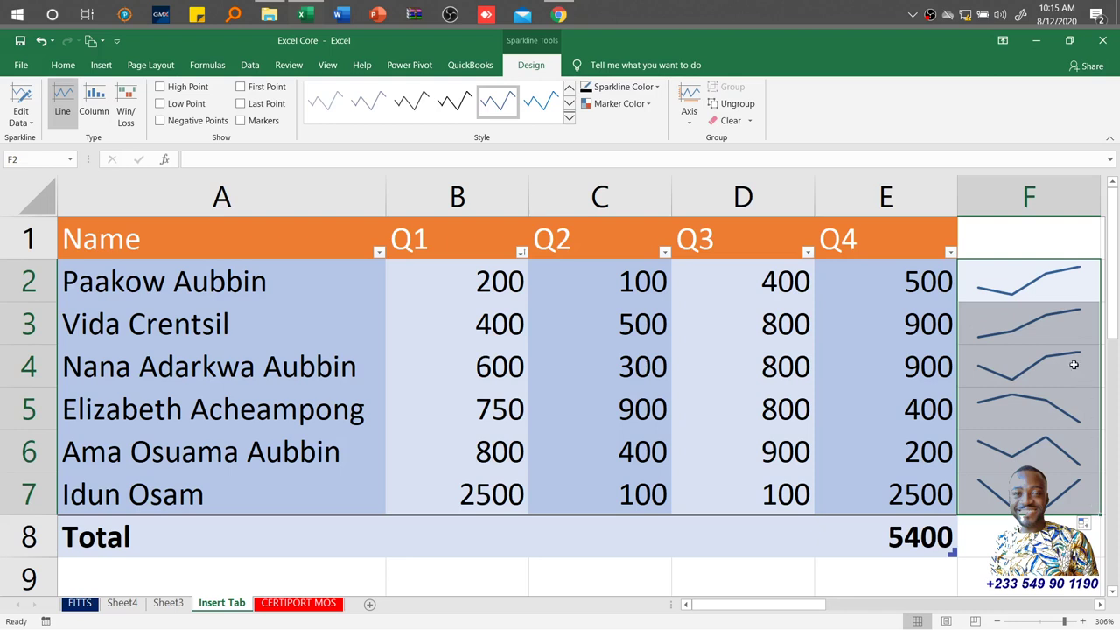
# Step: Change the sparklines in F2:F7 to the Column type and highlight their high points
pyautogui.click(102, 99)
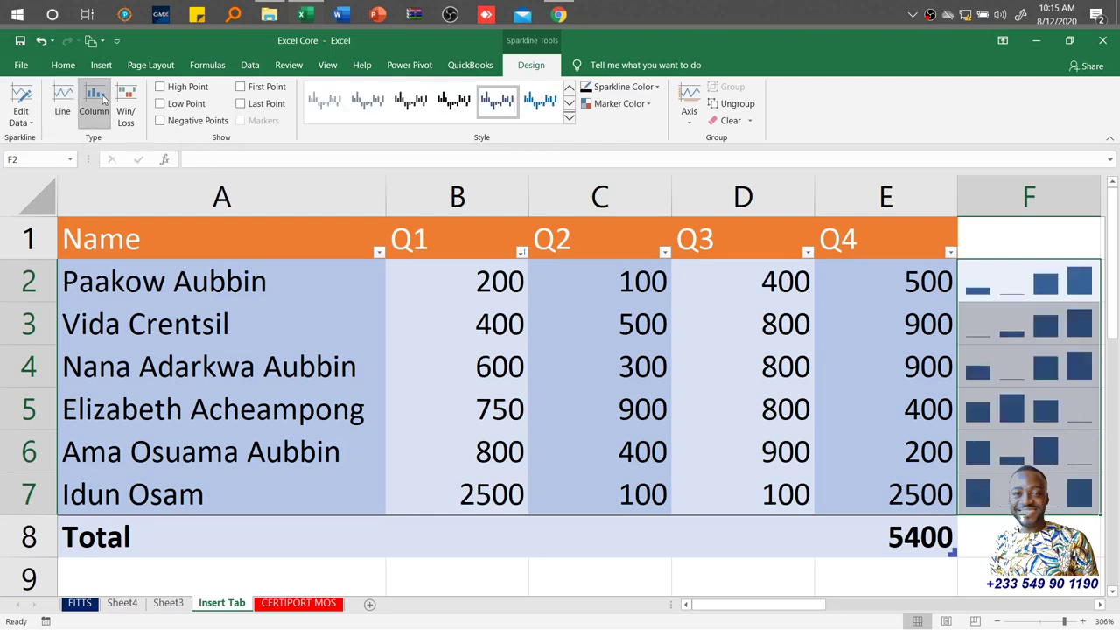
pyautogui.click(123, 102)
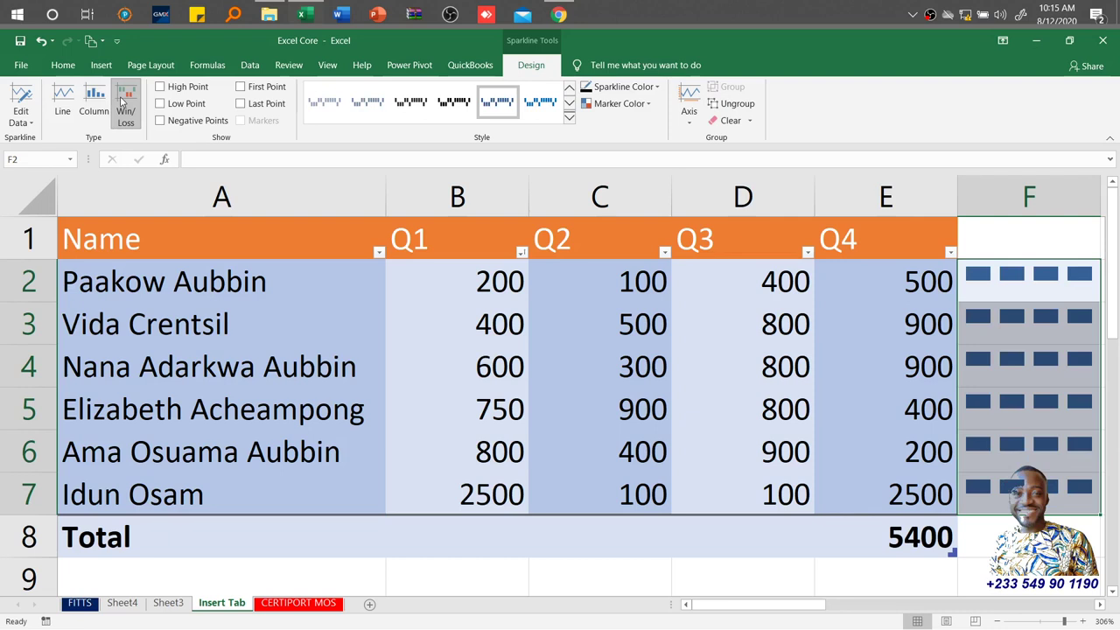
pyautogui.click(91, 101)
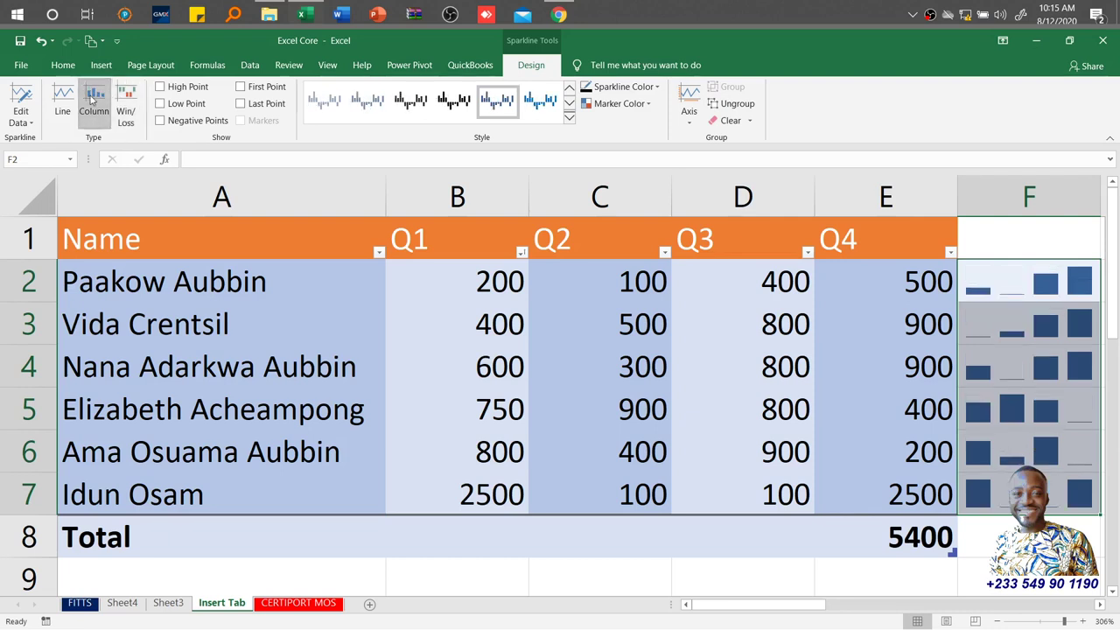
pyautogui.click(160, 88)
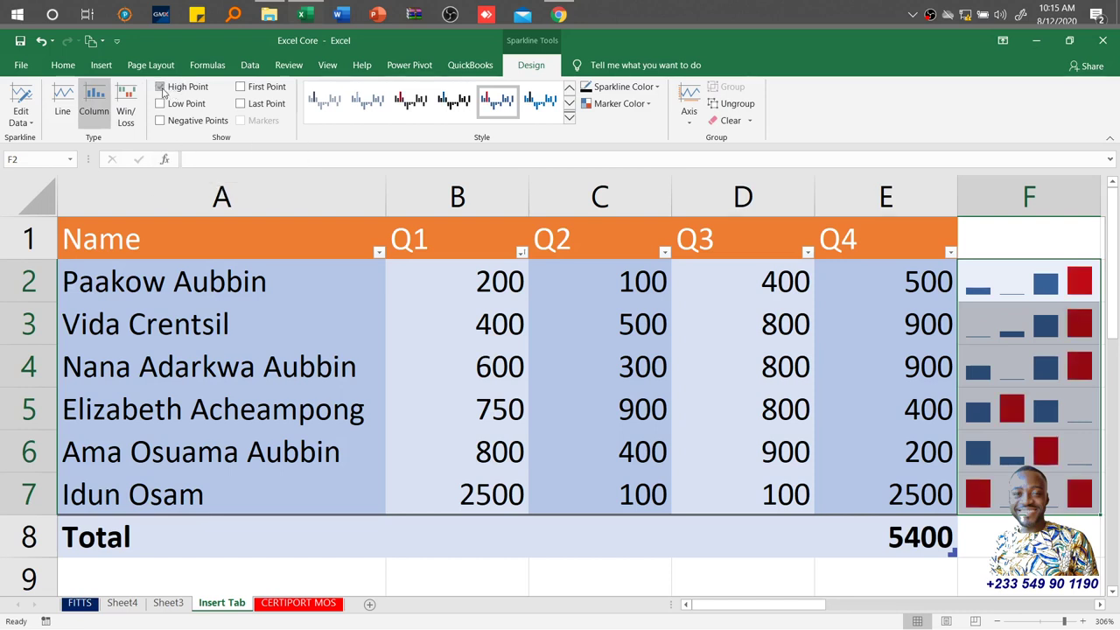
# Step: Turn off the high-point highlight and try the low, negative, first and last point highlights on the sparklines
pyautogui.click(161, 87)
pyautogui.click(160, 103)
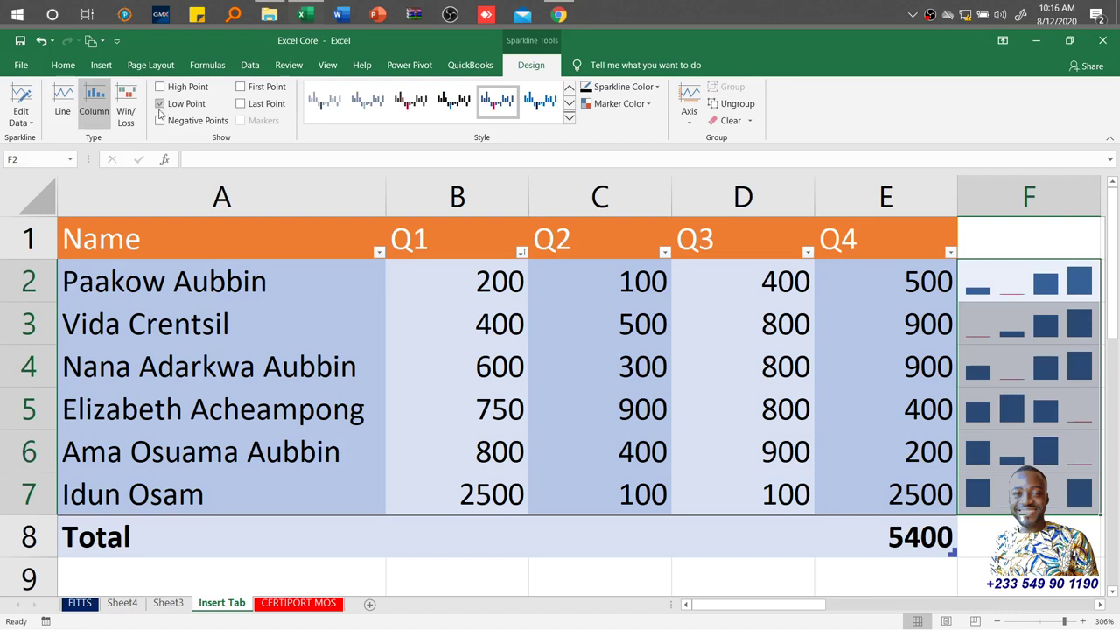
pyautogui.click(160, 121)
pyautogui.click(160, 122)
pyautogui.click(241, 88)
pyautogui.click(242, 104)
pyautogui.click(243, 104)
# Step: Try light green and dark gold sparkline styles, and apply the bright green style to F2:F7
pyautogui.click(570, 118)
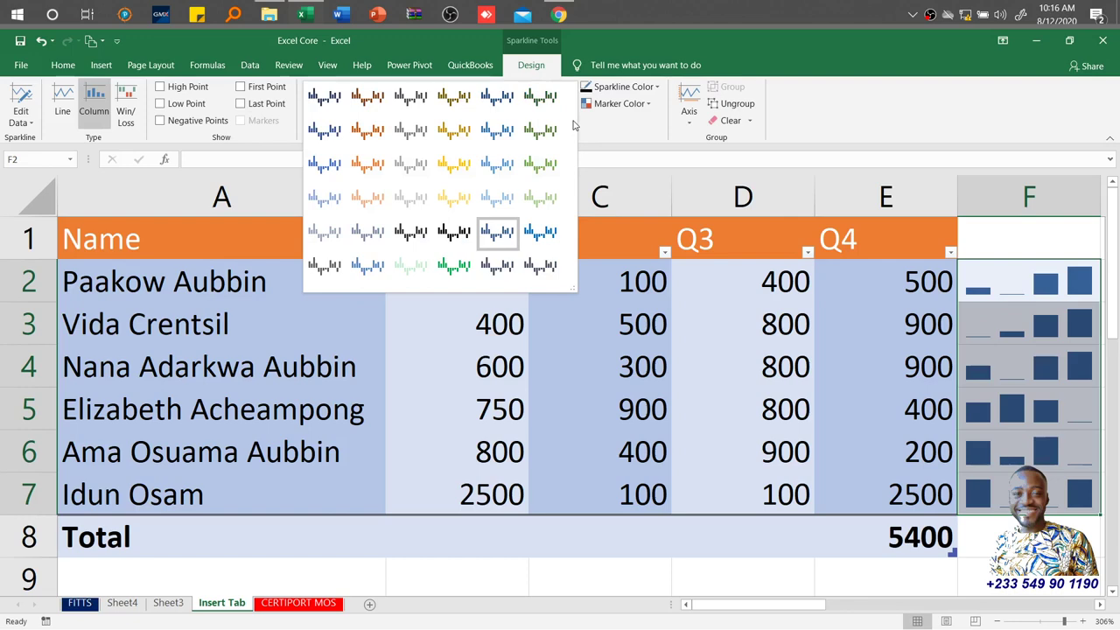
pyautogui.click(544, 201)
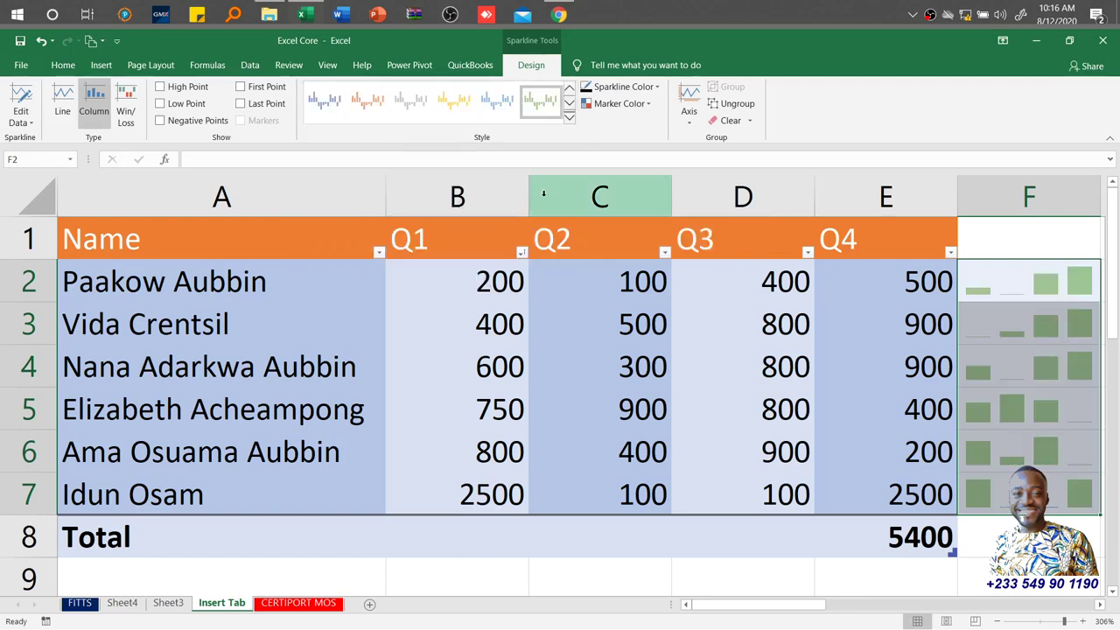
pyautogui.click(569, 117)
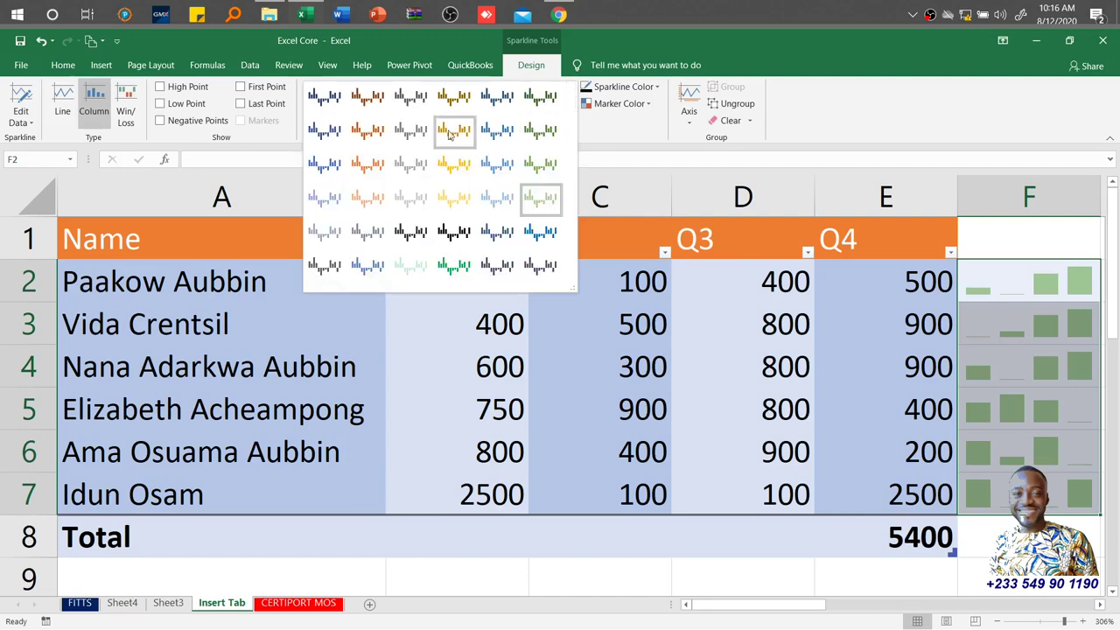
pyautogui.click(448, 101)
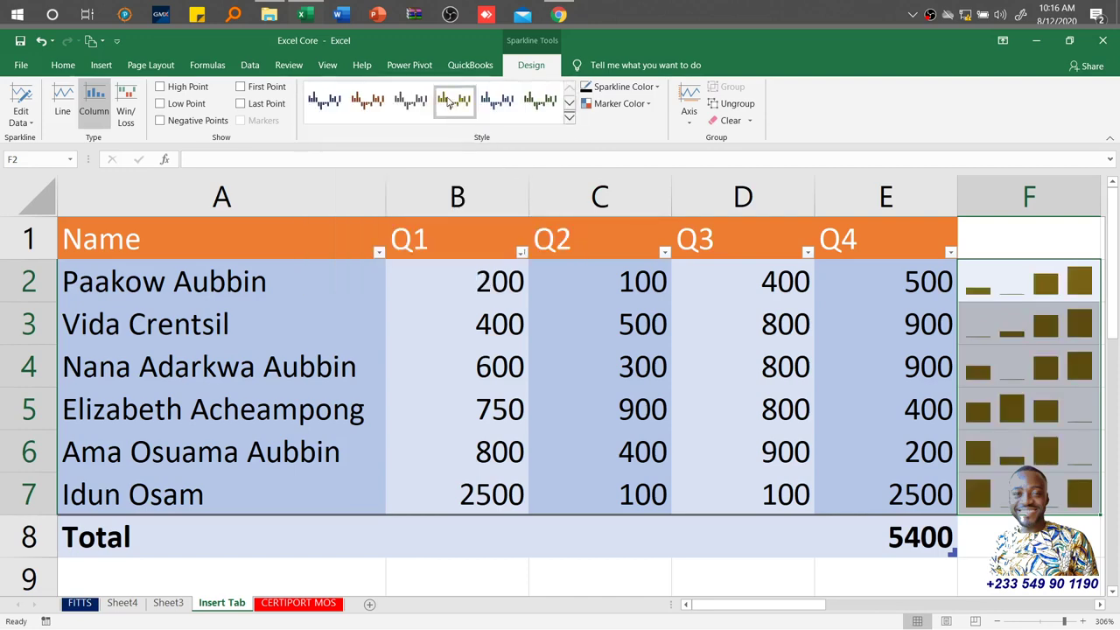
pyautogui.click(570, 119)
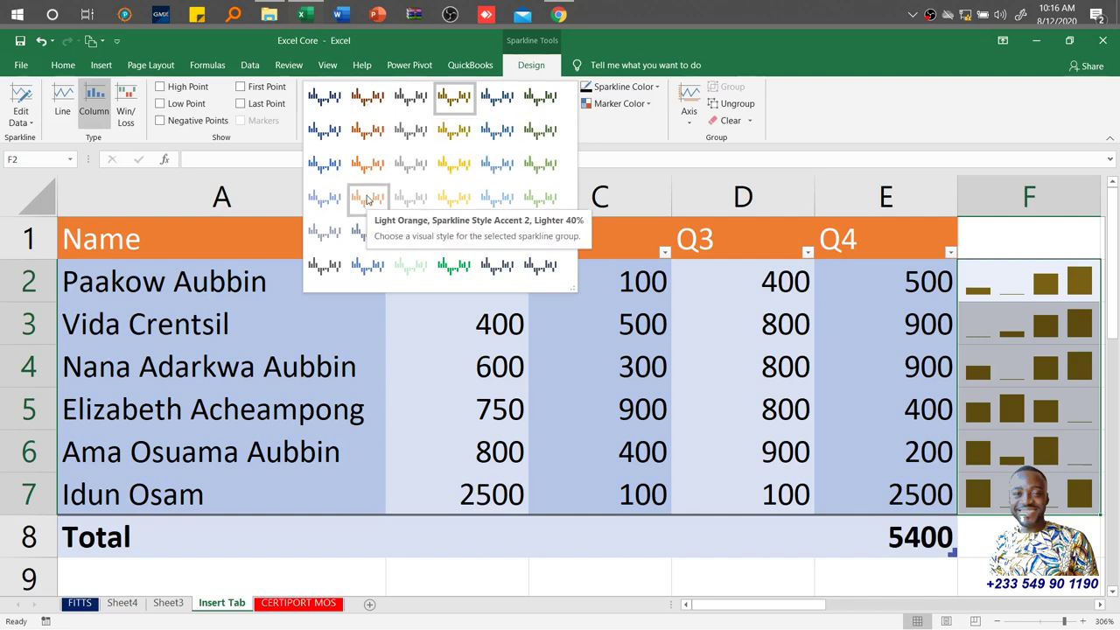
pyautogui.click(454, 265)
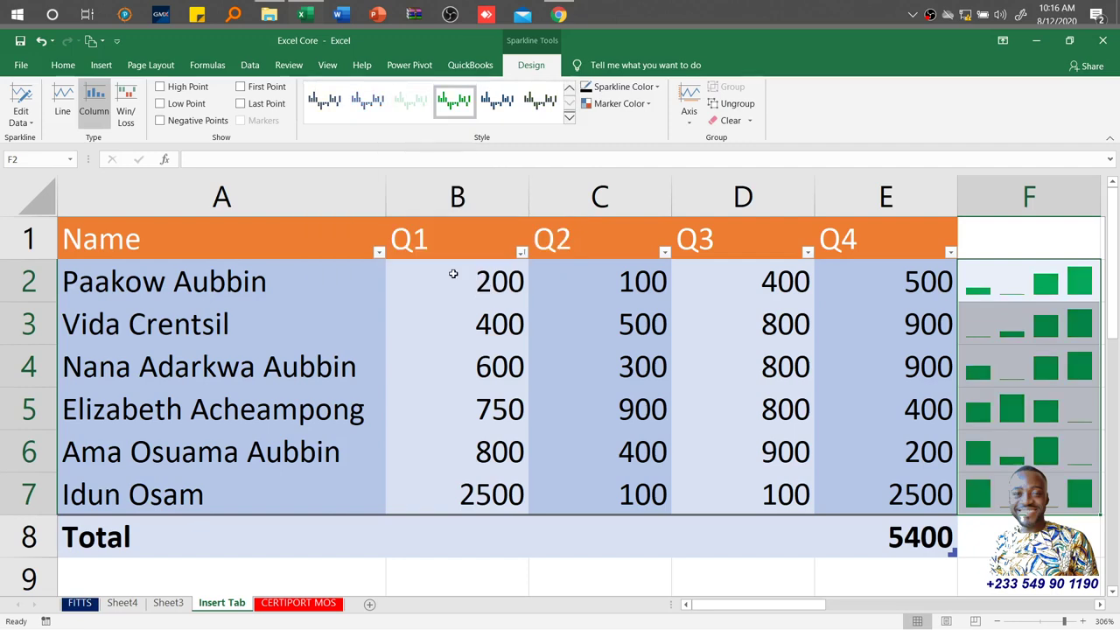
# Step: Color the sparklines dark blue and highlight their negative points with green as the marker color
pyautogui.click(647, 89)
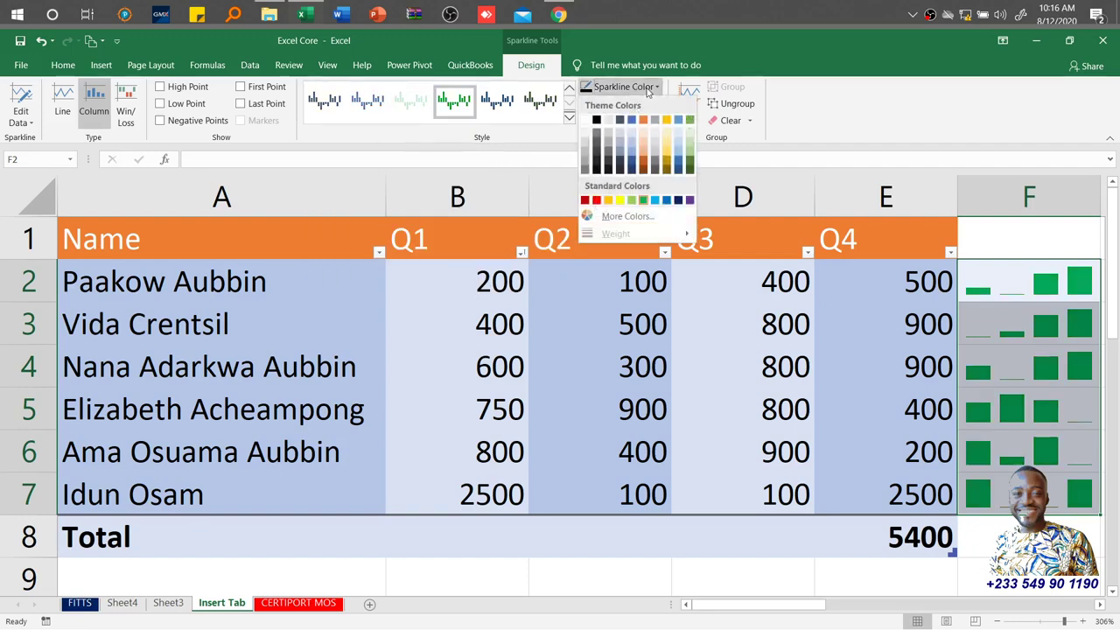
pyautogui.click(680, 199)
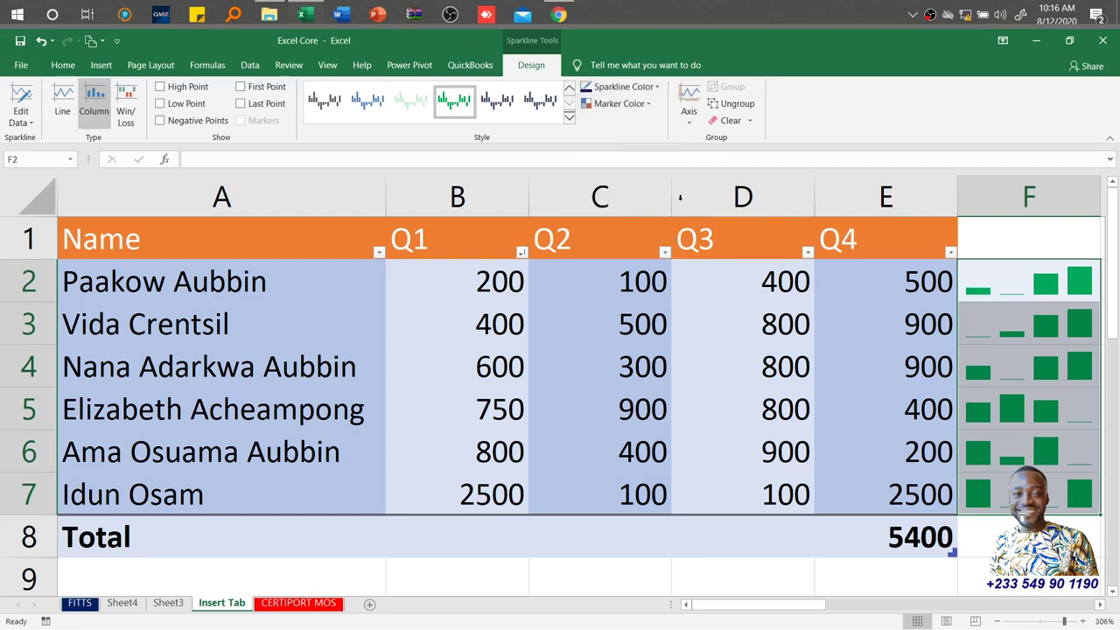
pyautogui.click(637, 105)
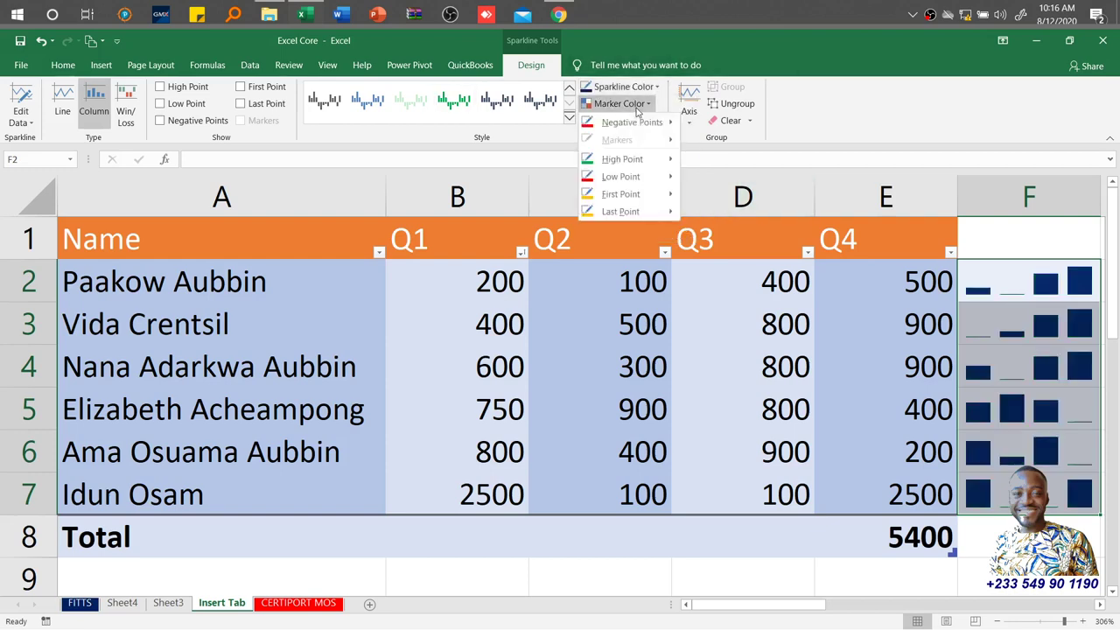
pyautogui.moveTo(634, 127)
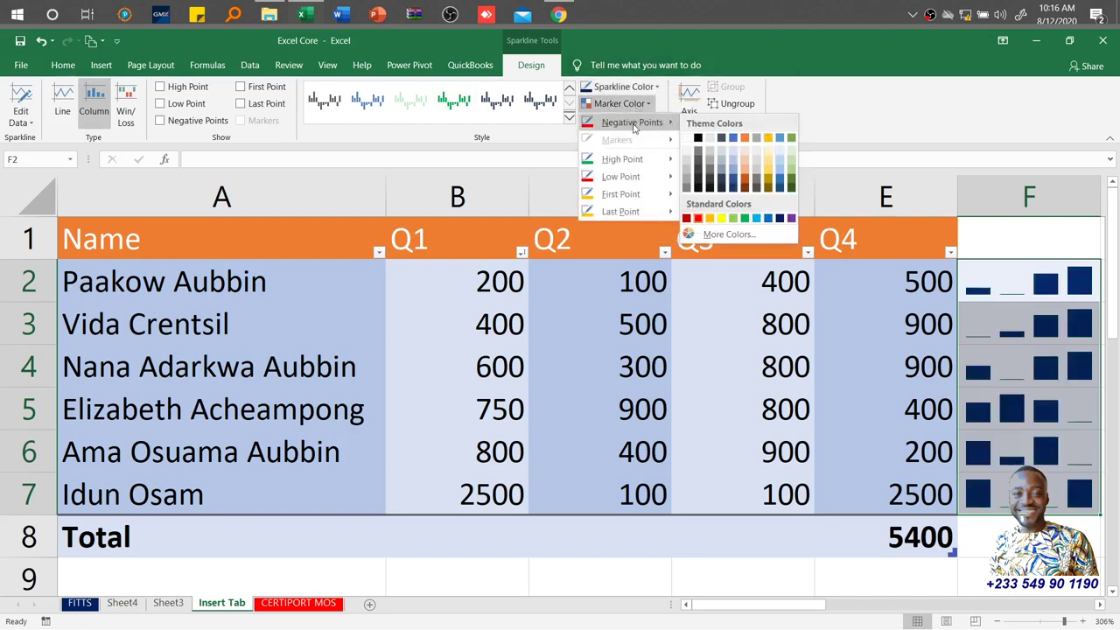
pyautogui.click(746, 220)
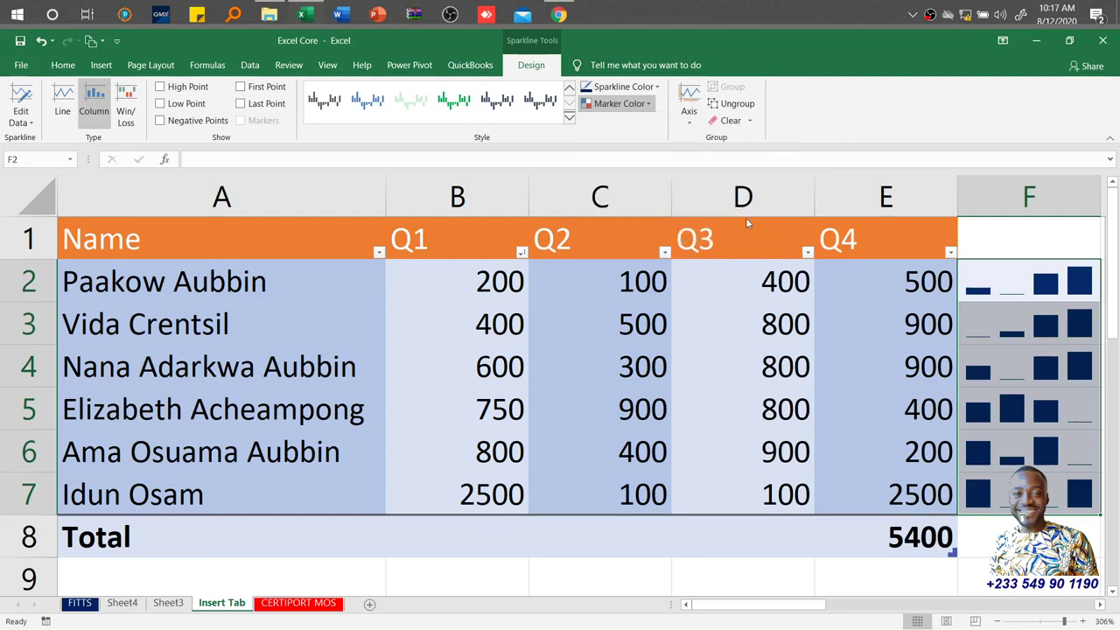
pyautogui.click(163, 122)
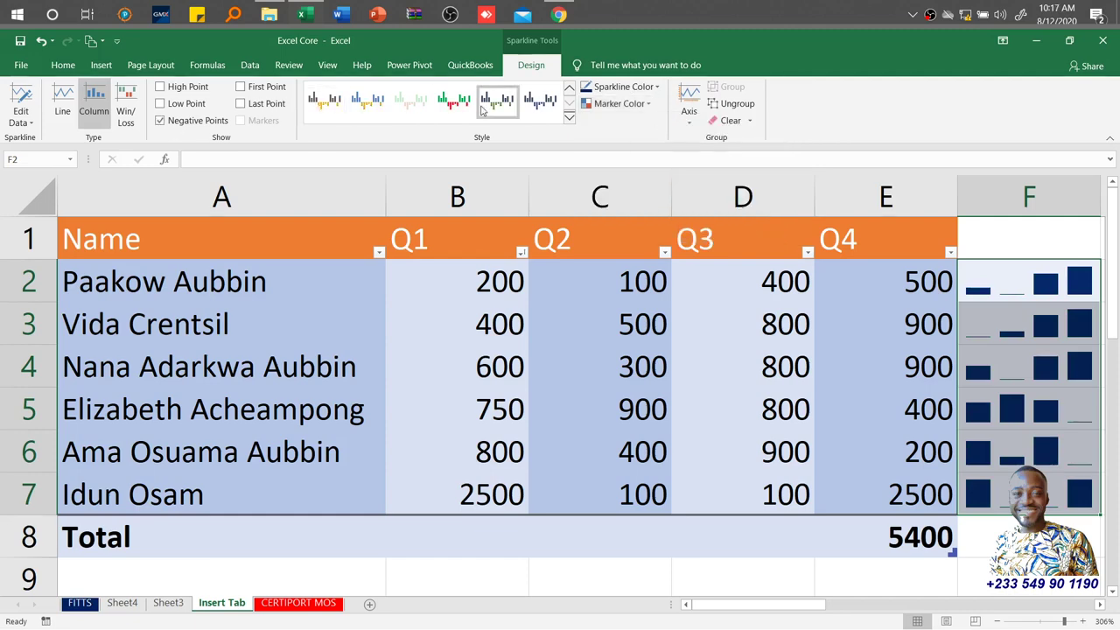
# Step: Set the sparkline color to the standard green and turn on the high-point highlight
pyautogui.click(656, 91)
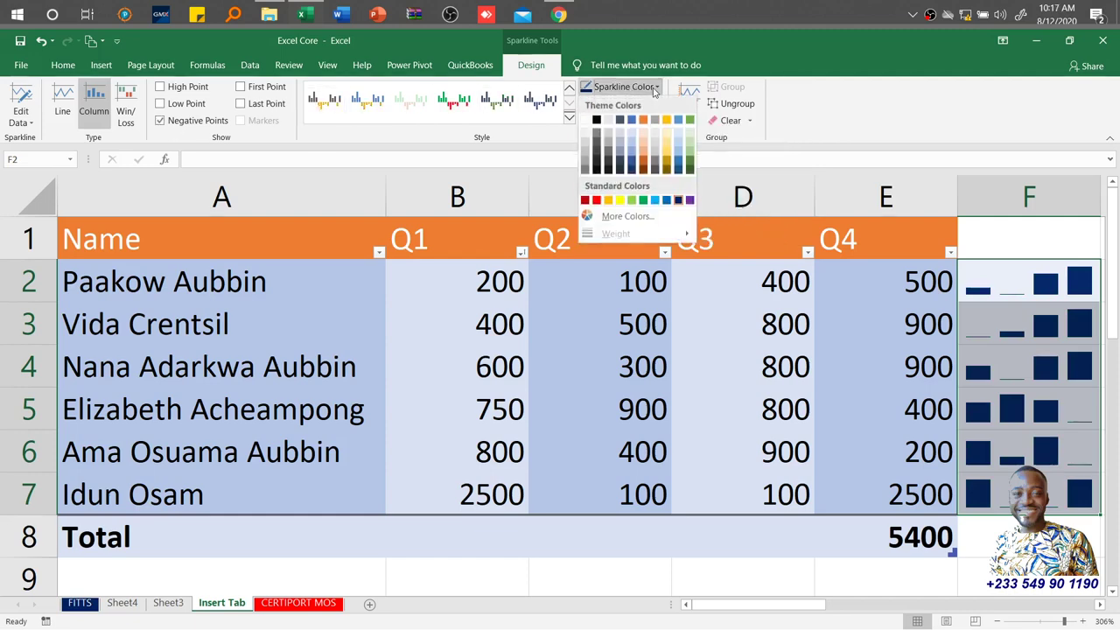
pyautogui.click(643, 200)
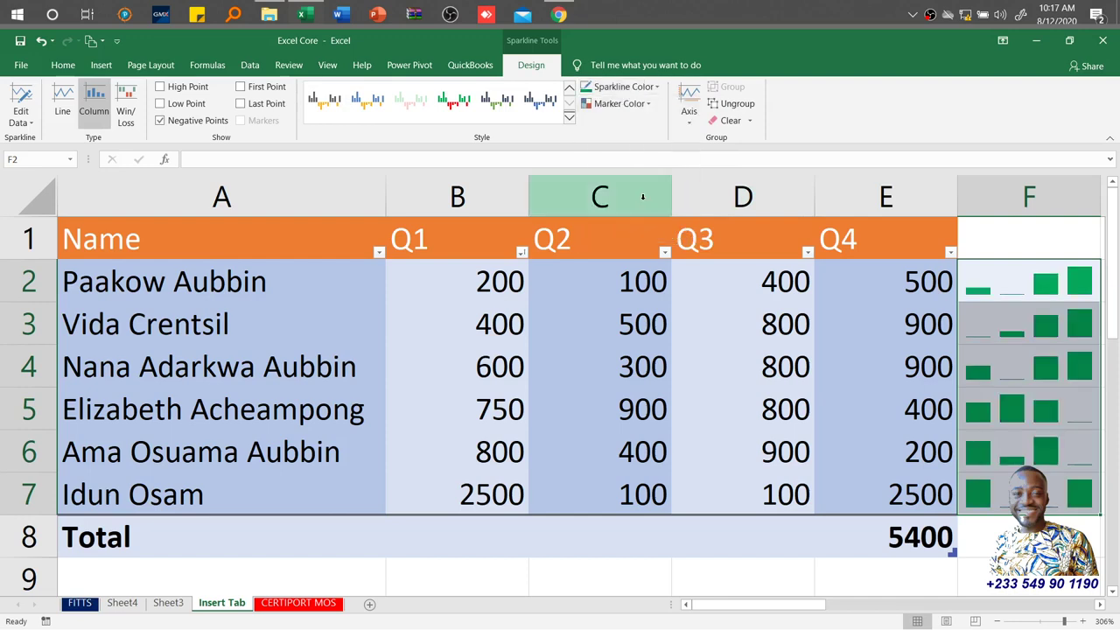
pyautogui.click(645, 105)
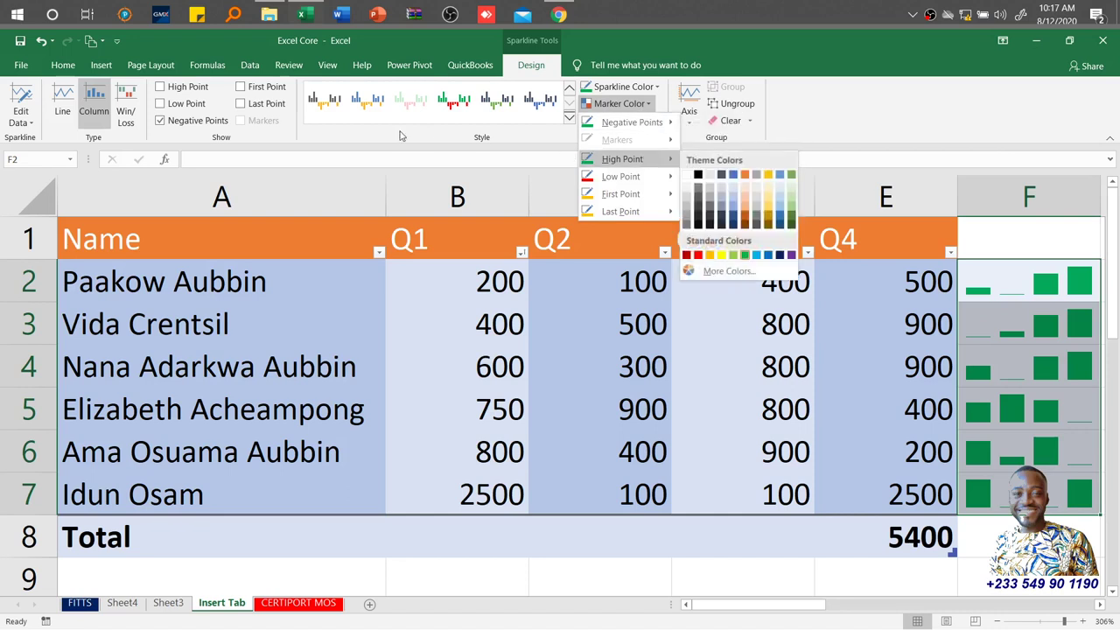
pyautogui.click(187, 89)
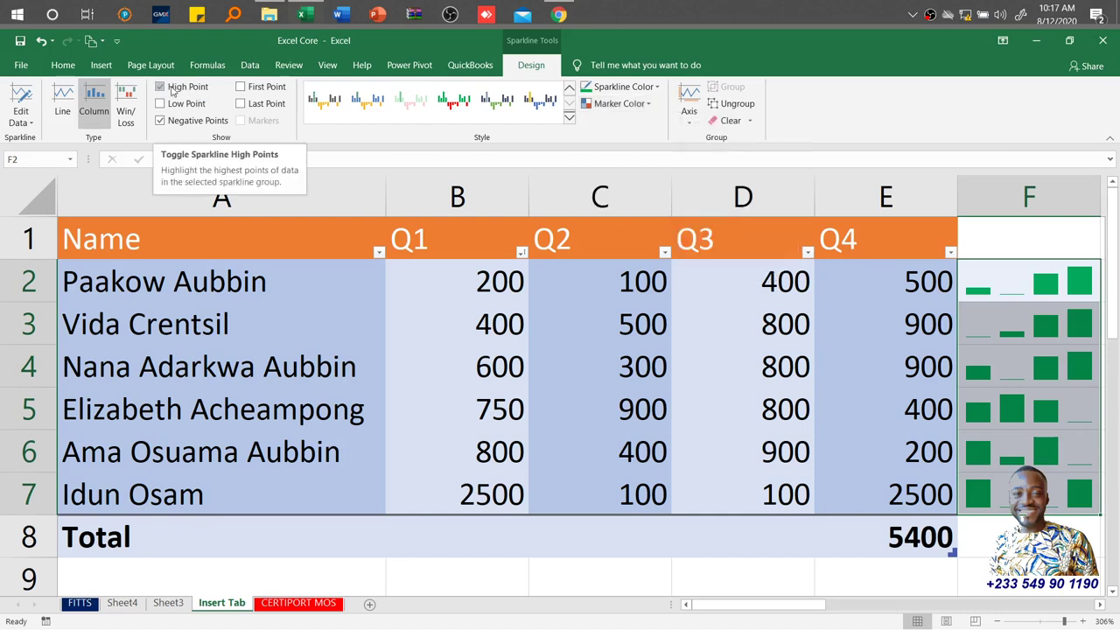
pyautogui.click(172, 91)
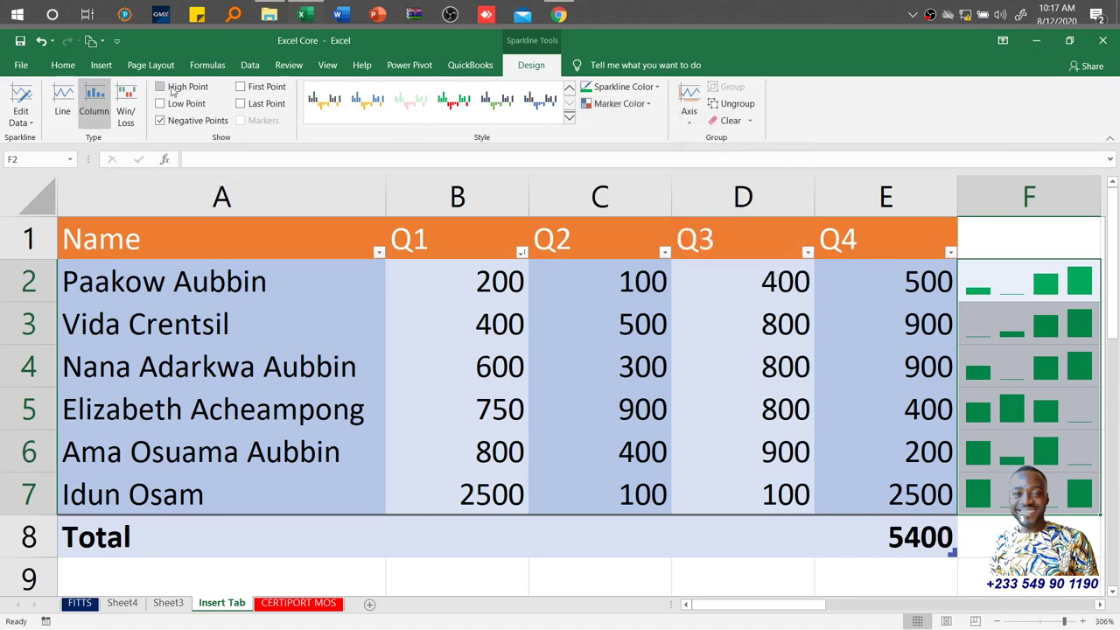
# Step: Set the marker color of the sparklines' high points to gold
pyautogui.click(623, 89)
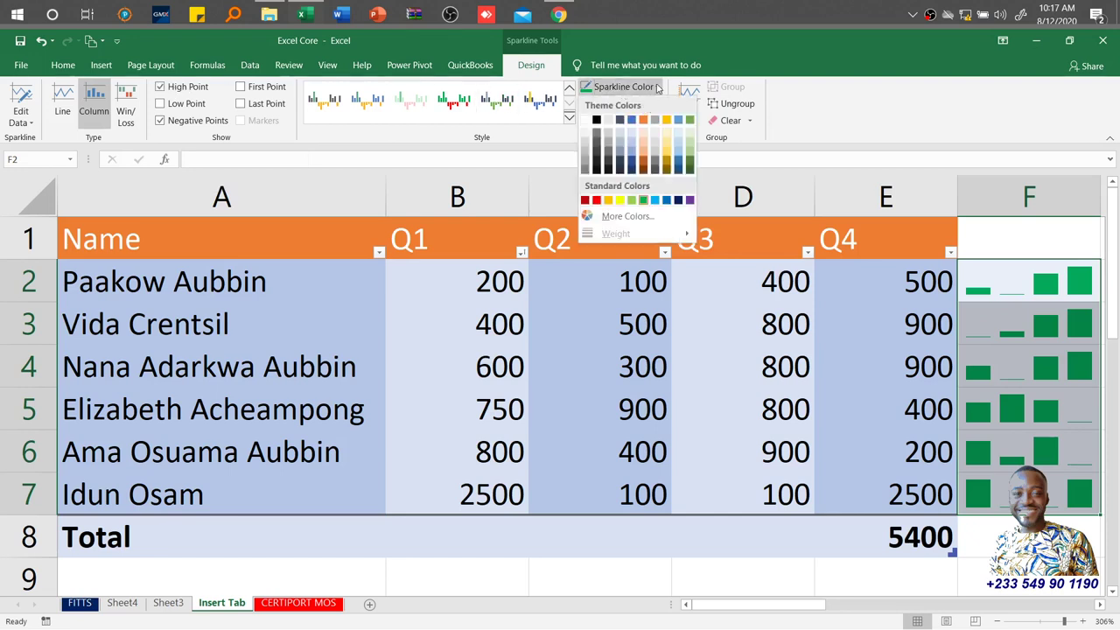
pyautogui.click(655, 88)
pyautogui.click(651, 104)
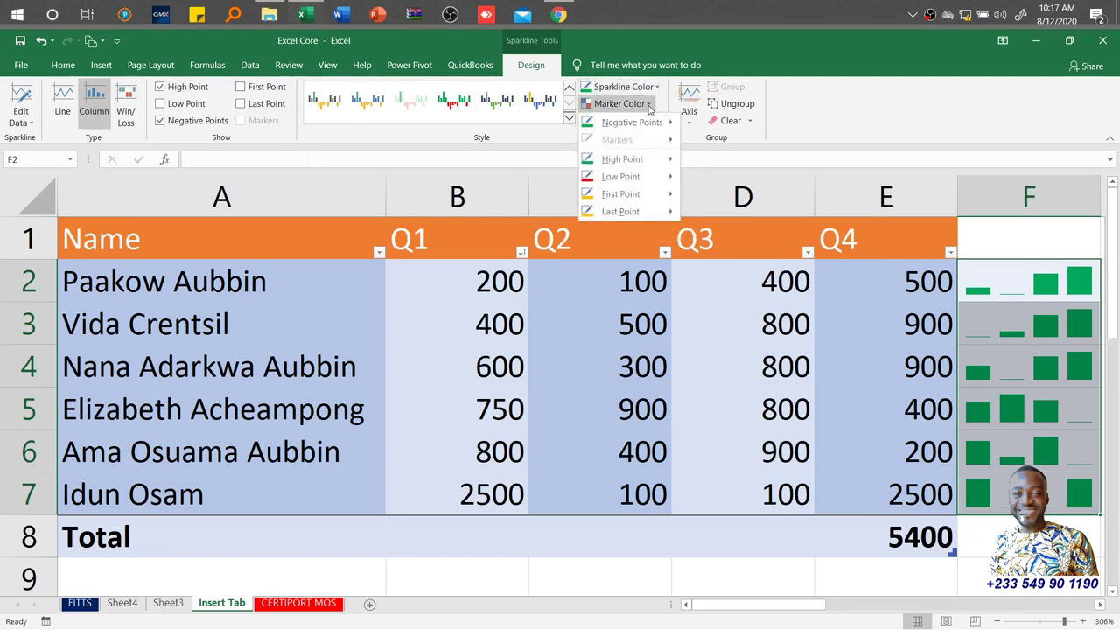
pyautogui.moveTo(669, 165)
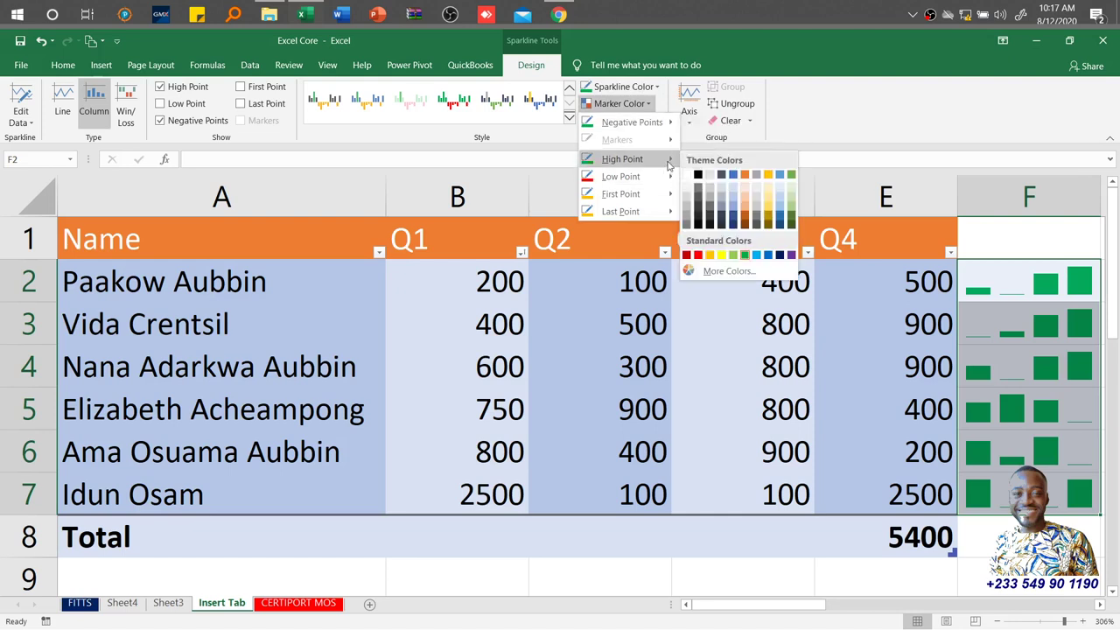
pyautogui.click(769, 176)
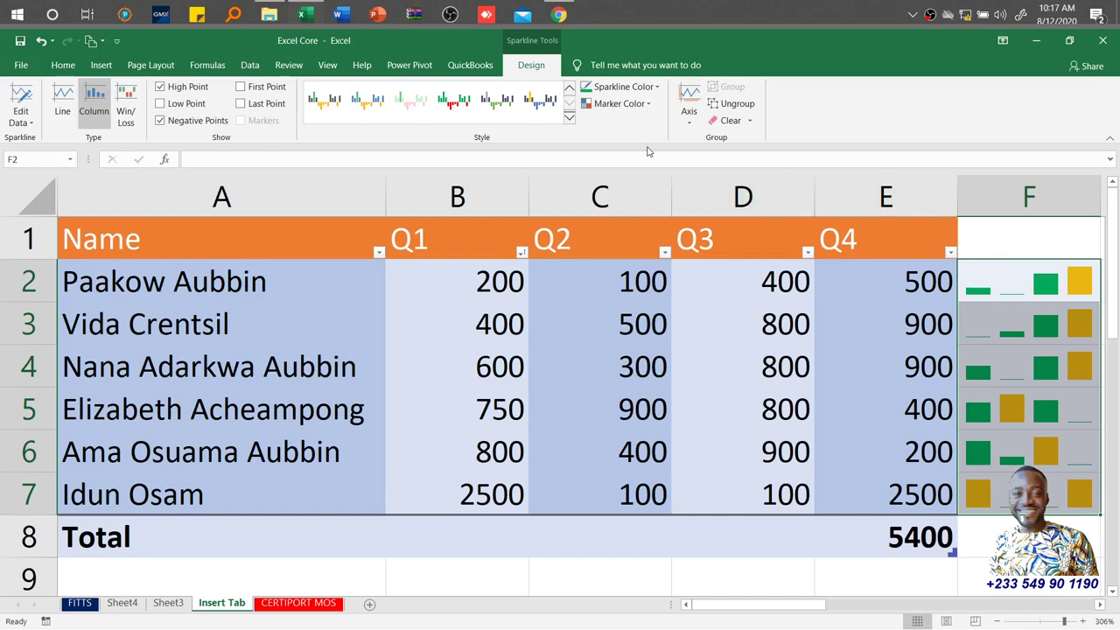
pyautogui.click(690, 124)
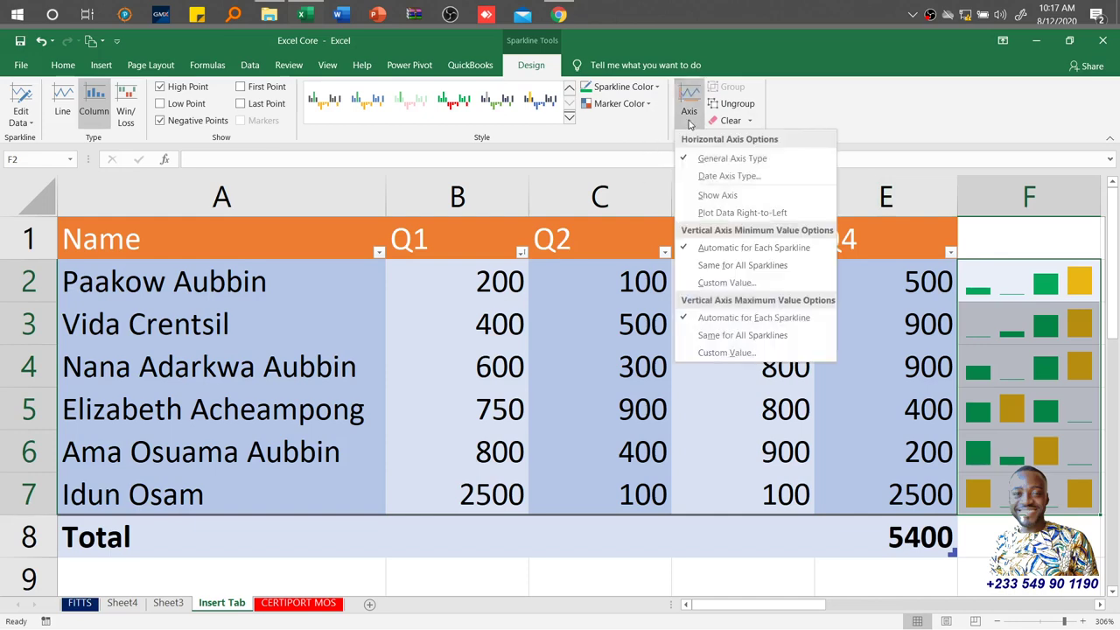
pyautogui.click(720, 177)
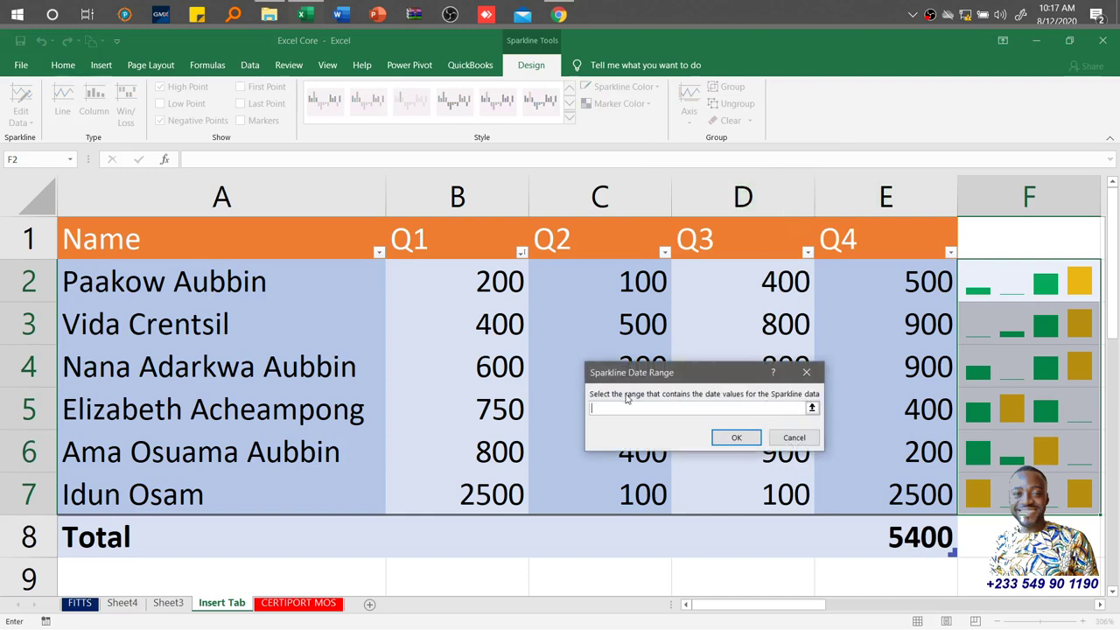
pyautogui.click(792, 438)
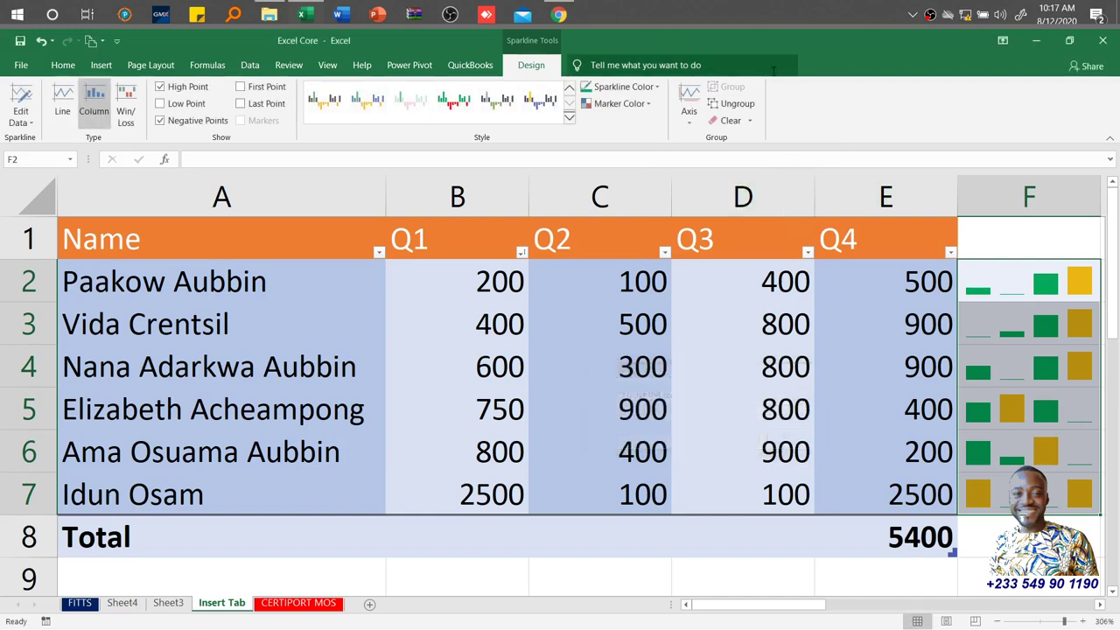
# Step: Show the horizontal axis on the sparklines in F2:F7 and review the vertical axis options
pyautogui.click(699, 127)
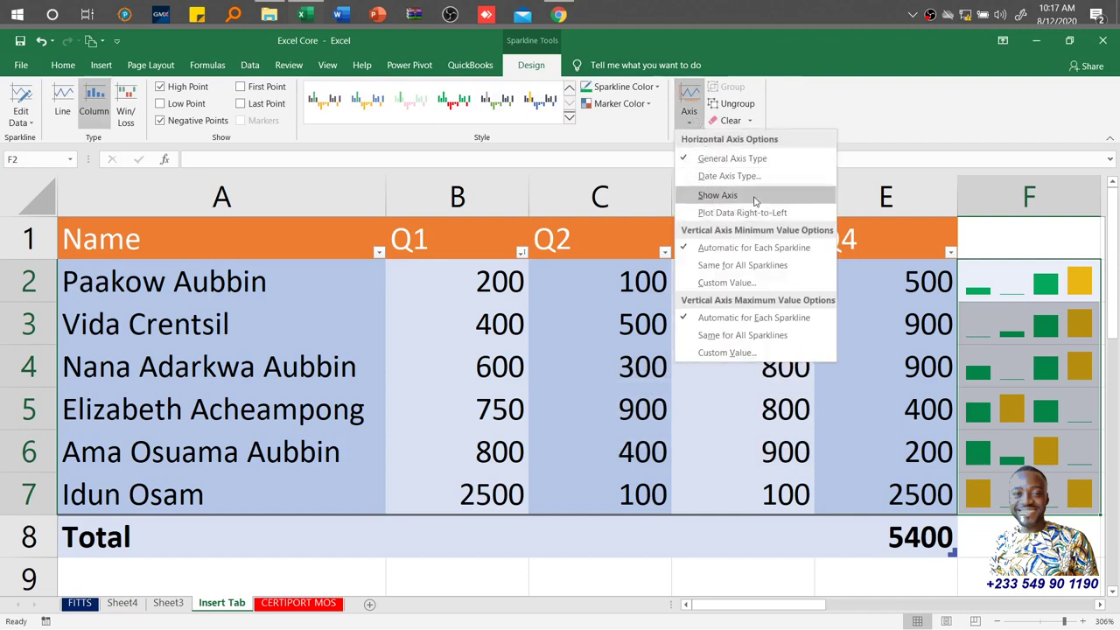
pyautogui.click(718, 195)
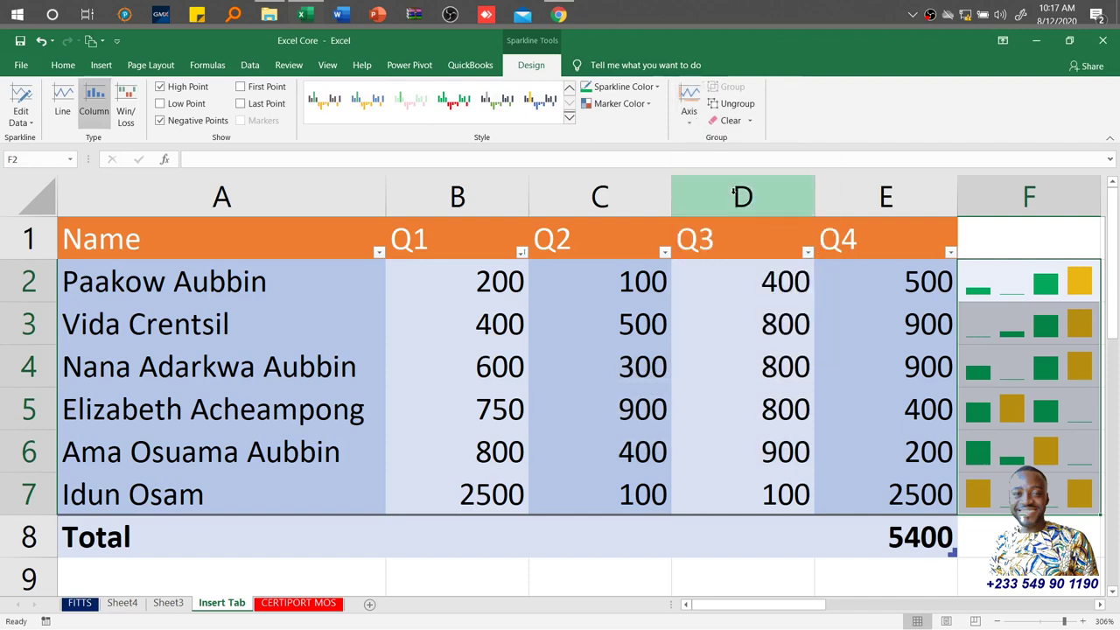
pyautogui.click(689, 114)
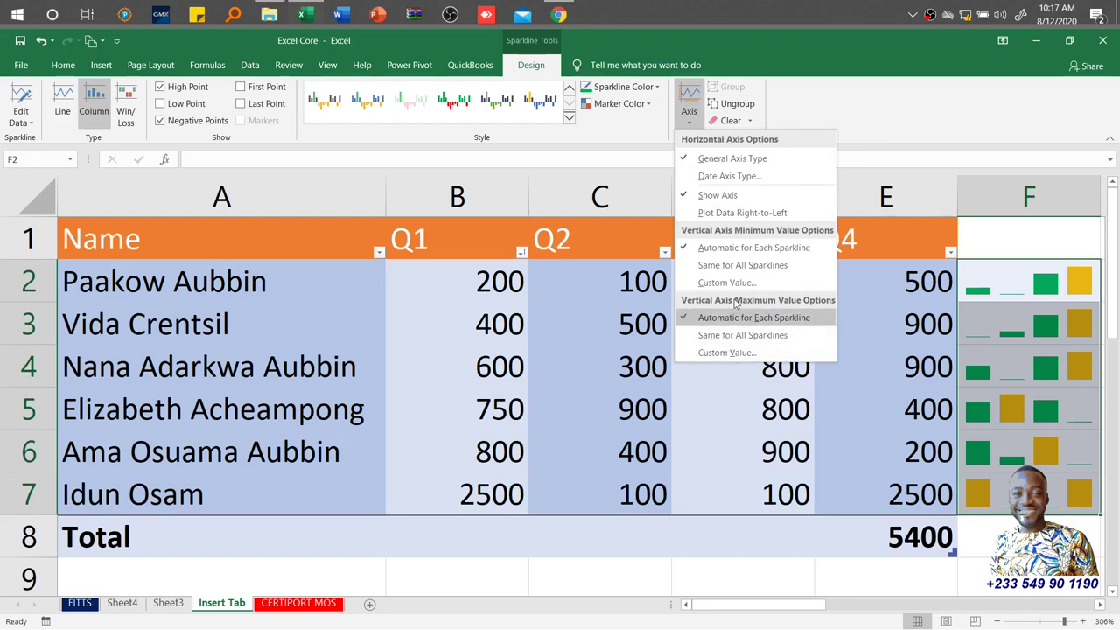
pyautogui.click(792, 98)
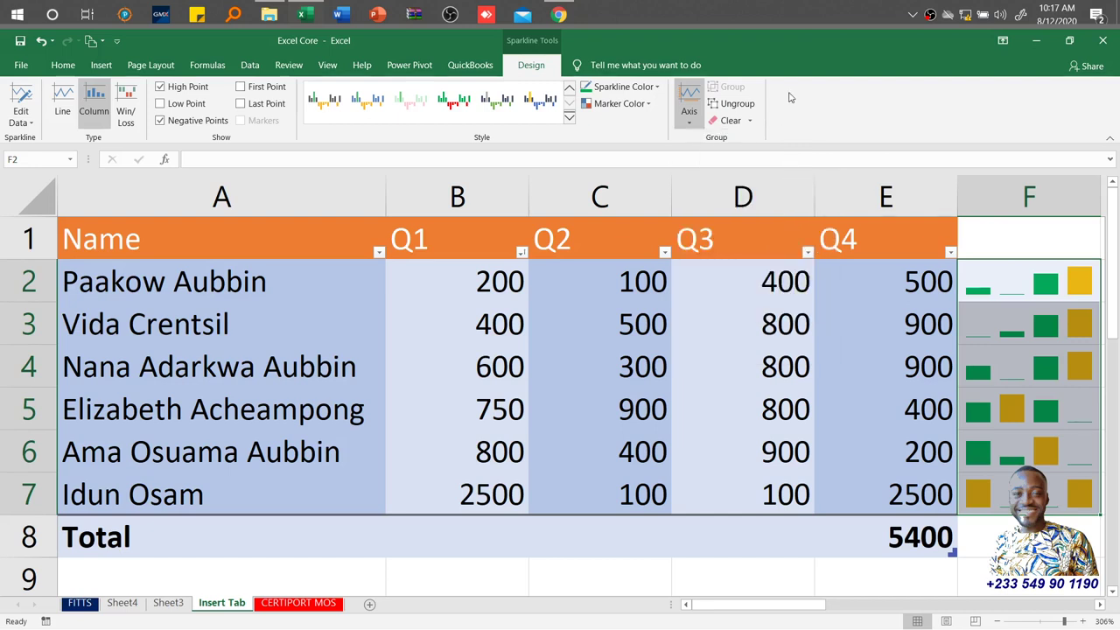
# Step: Ungroup and regroup the sparklines in F2:F7, and clear them from the cells
pyautogui.click(737, 104)
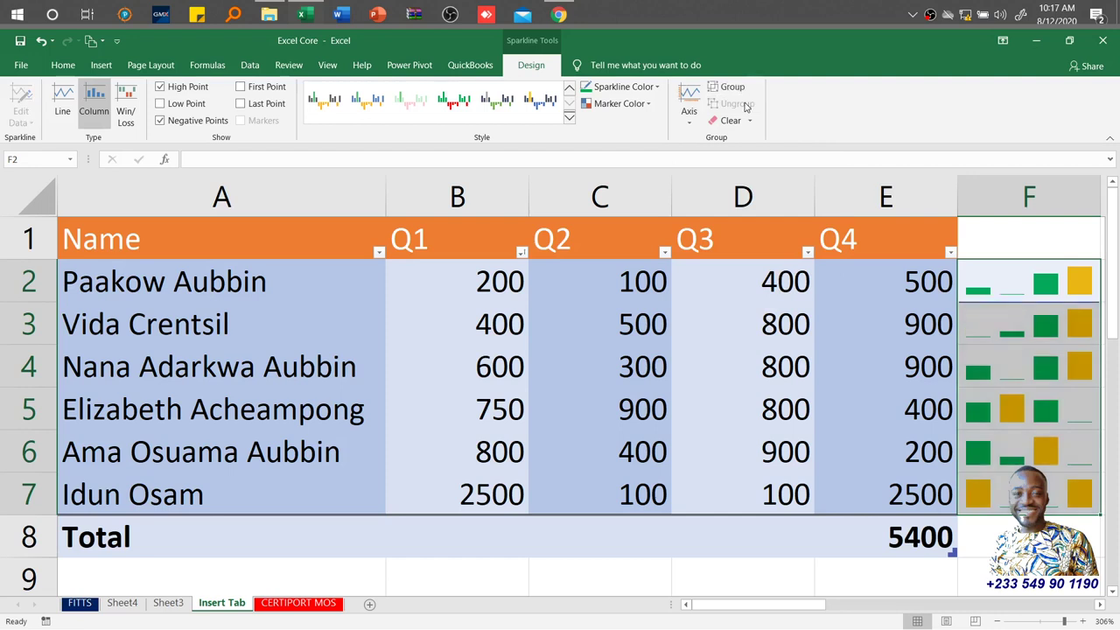
pyautogui.click(734, 88)
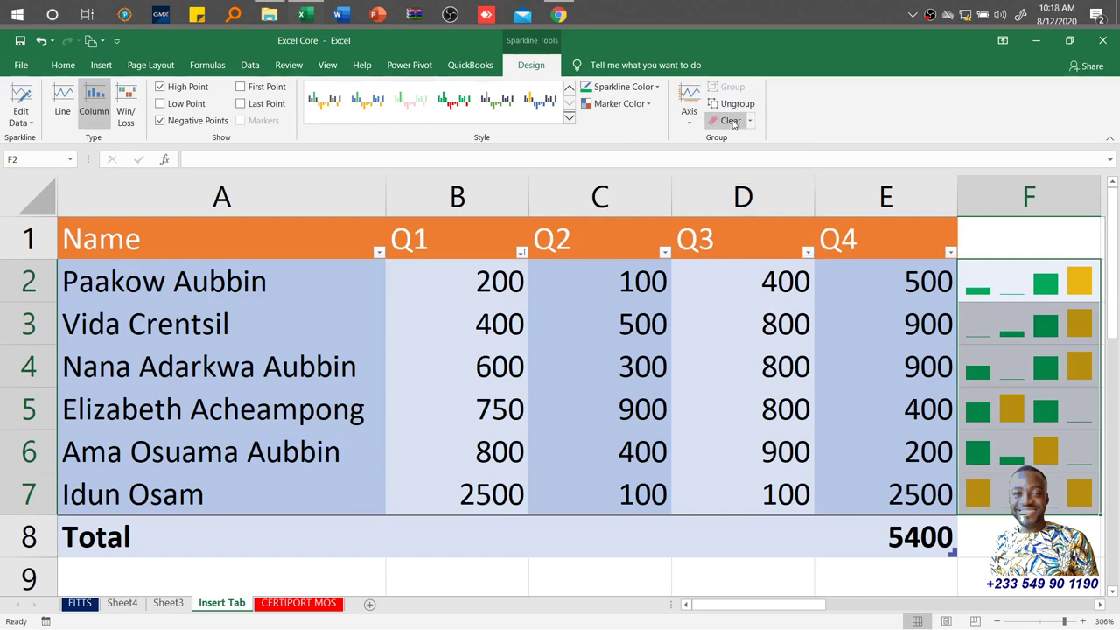
pyautogui.click(731, 121)
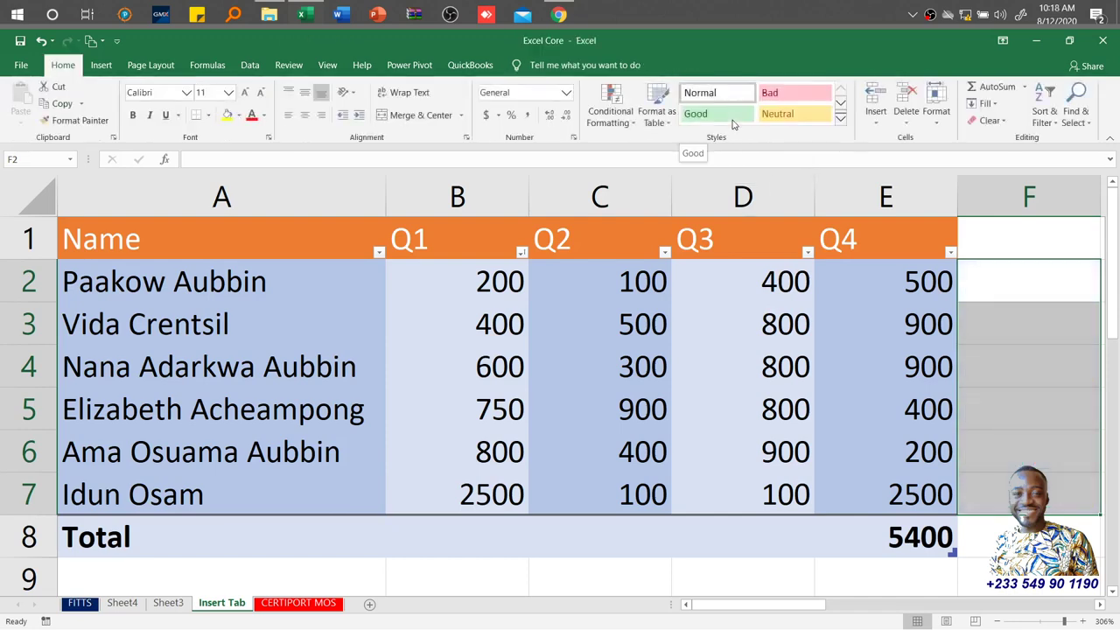
# Step: Insert a line sparkline in F2 from the data range B2:E2 and fill it down to F7
pyautogui.click(101, 68)
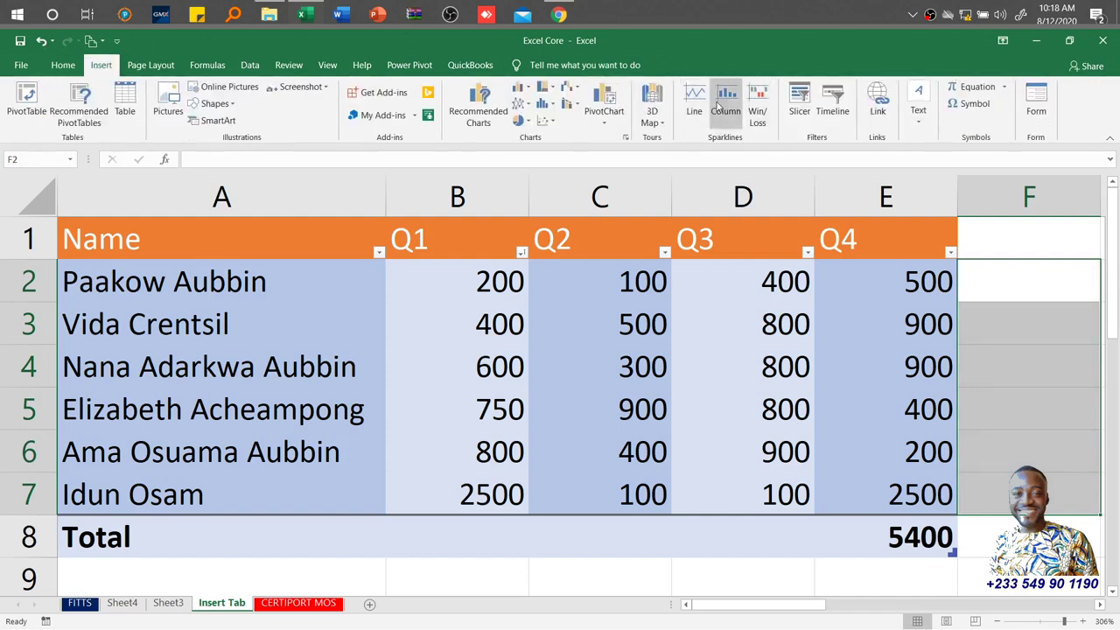
pyautogui.click(721, 105)
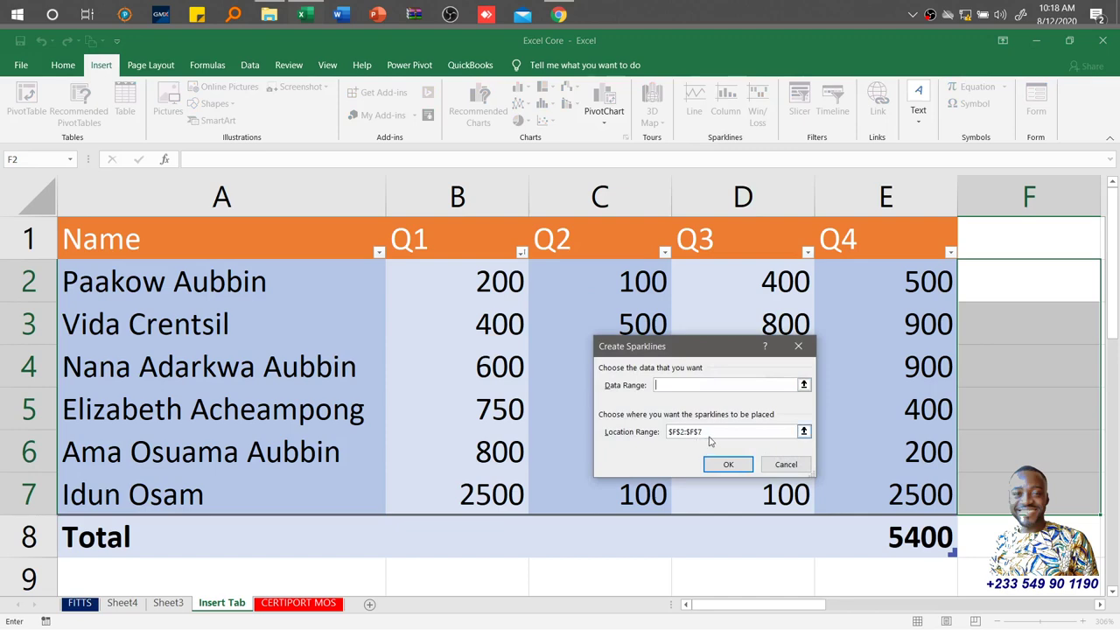
pyautogui.moveTo(714, 434); pyautogui.dragTo(686, 440)
pyautogui.press('BackSpace')
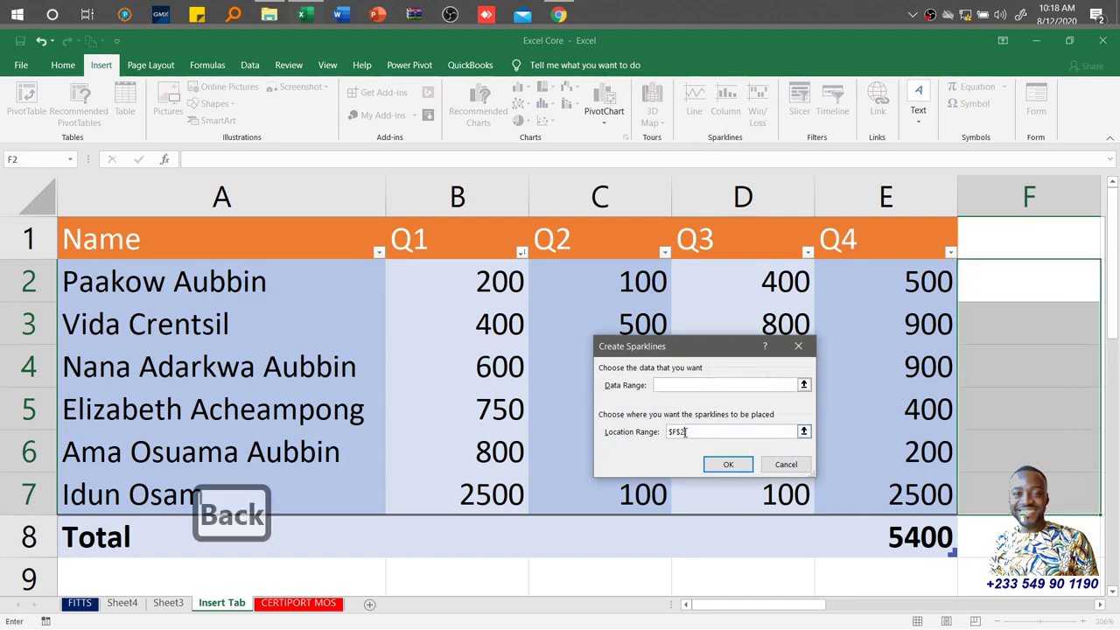
pyautogui.click(695, 388)
pyautogui.moveTo(481, 285); pyautogui.dragTo(945, 280)
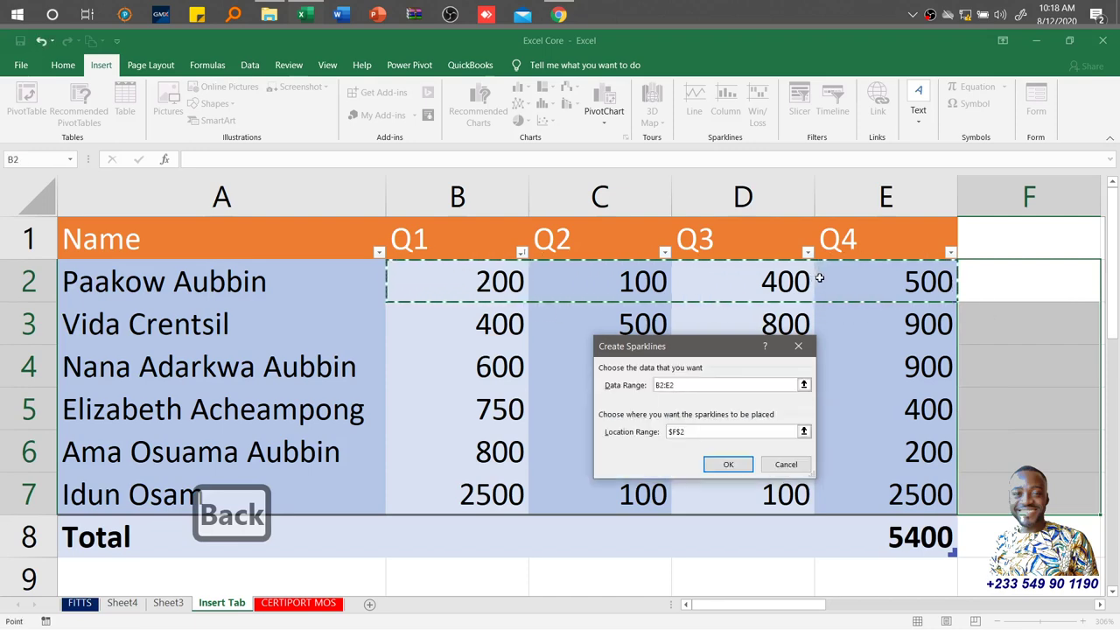
pyautogui.click(729, 464)
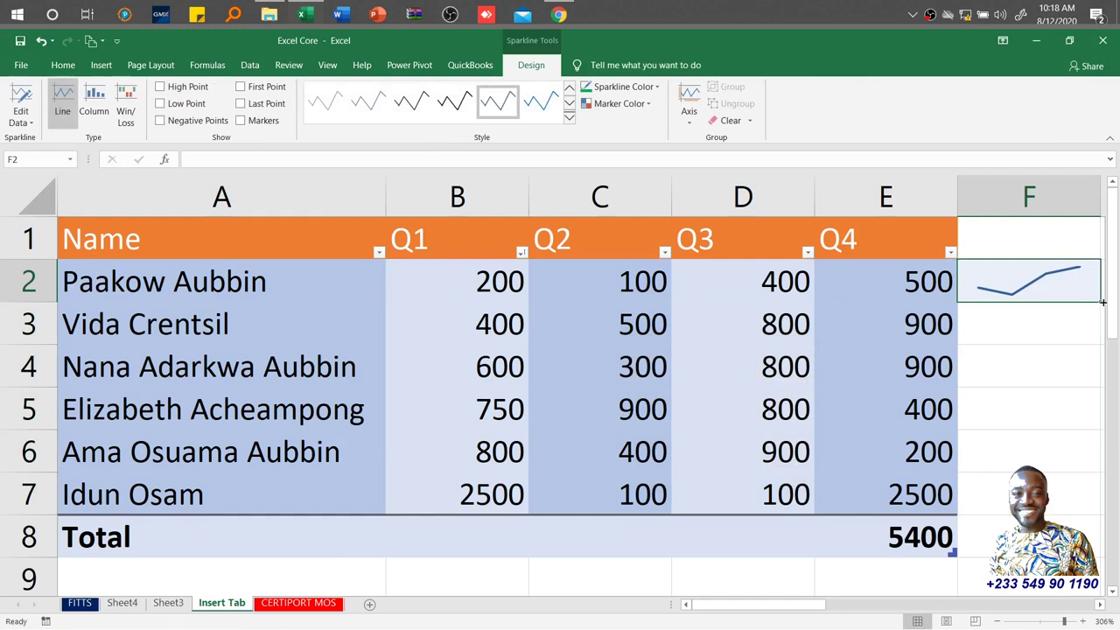
pyautogui.moveTo(1101, 302); pyautogui.dragTo(1082, 505)
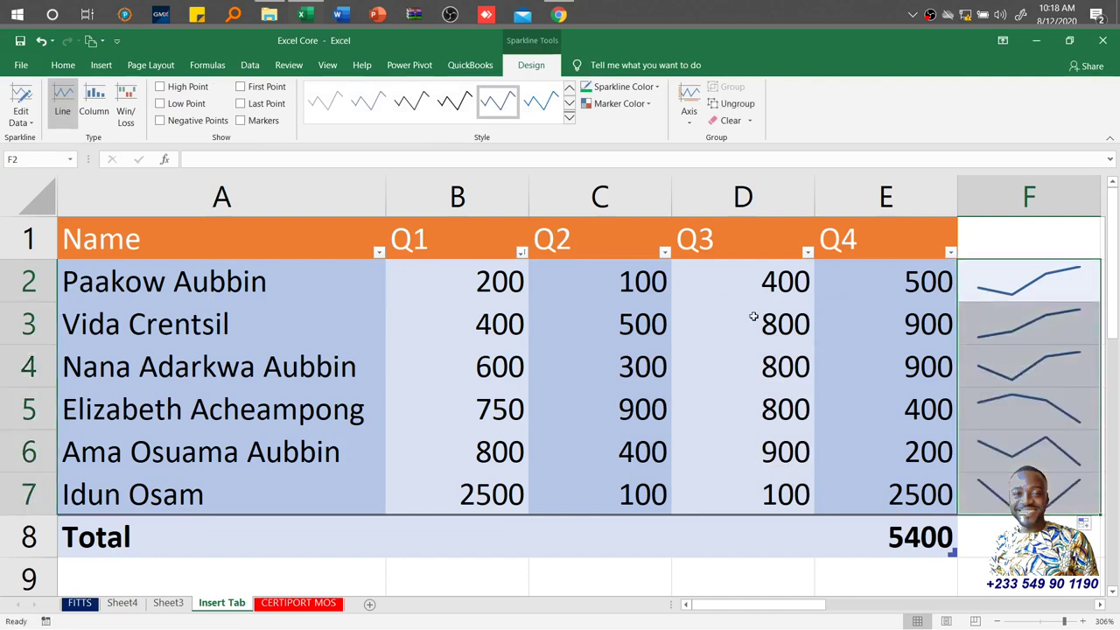
pyautogui.click(63, 64)
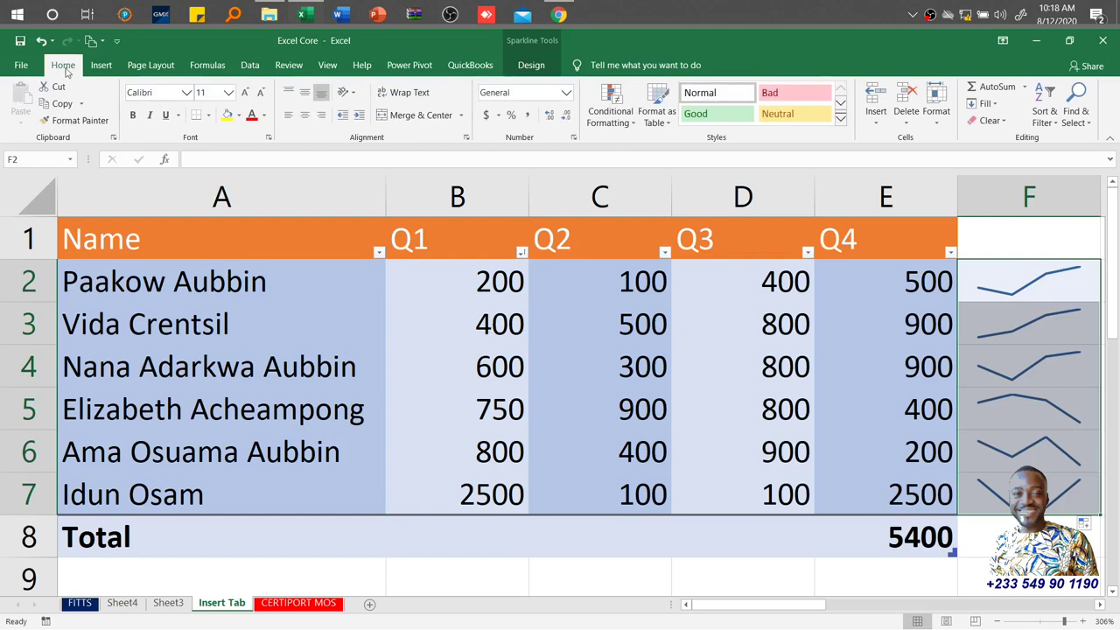
pyautogui.click(100, 65)
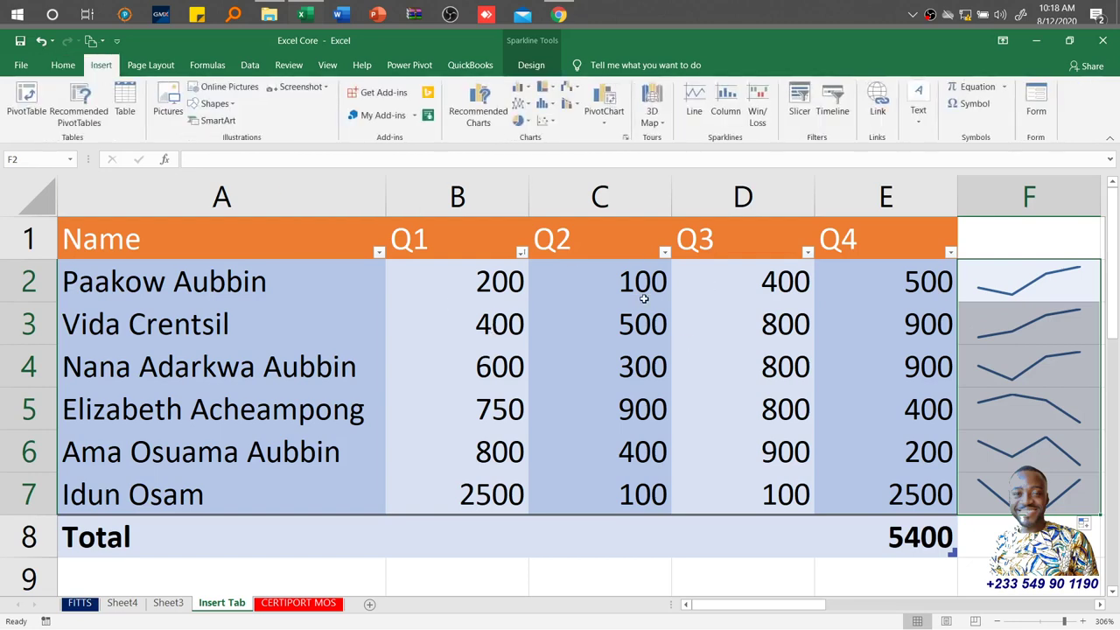
pyautogui.click(728, 334)
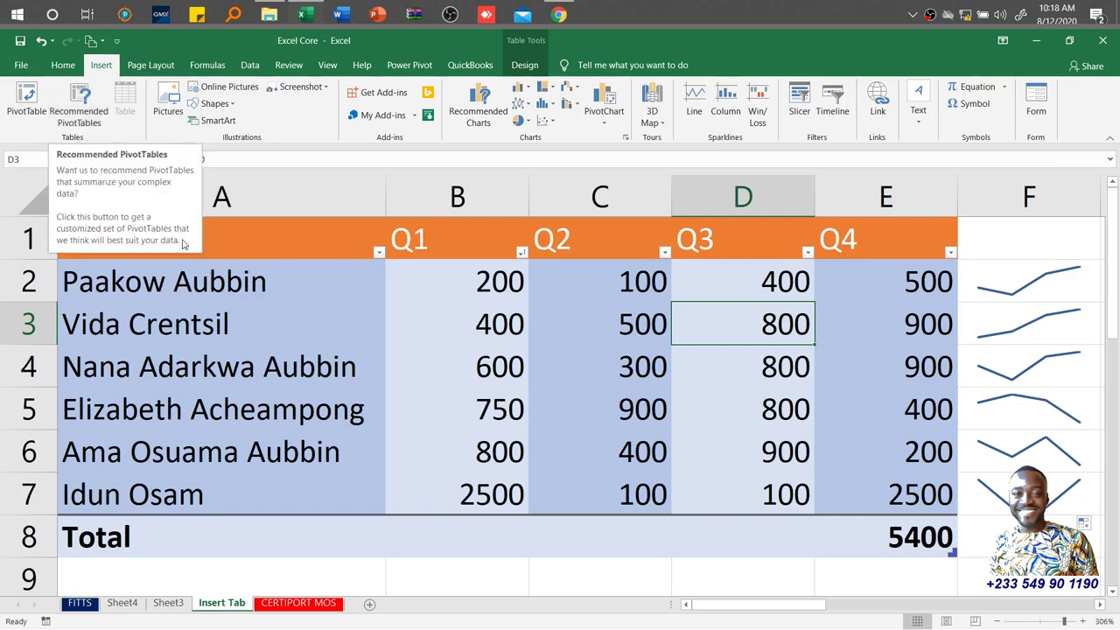
pyautogui.click(515, 462)
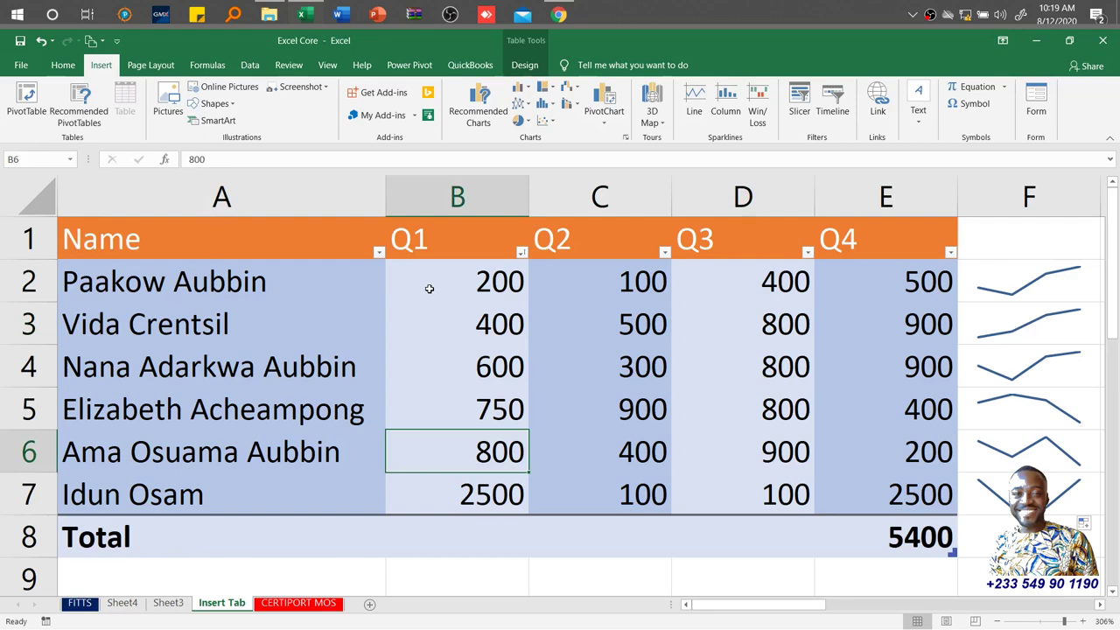
# Step: Select the name in A2, look over the employee sales table on the FITTS sheet, and return to the Insert Tab sheet
pyautogui.click(236, 280)
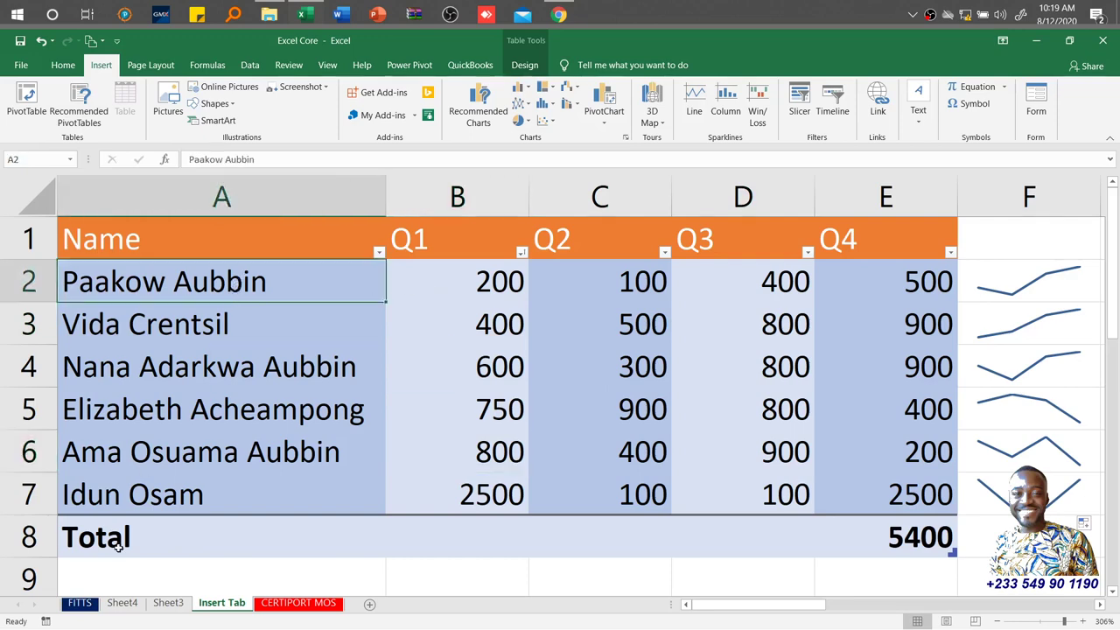
pyautogui.click(80, 604)
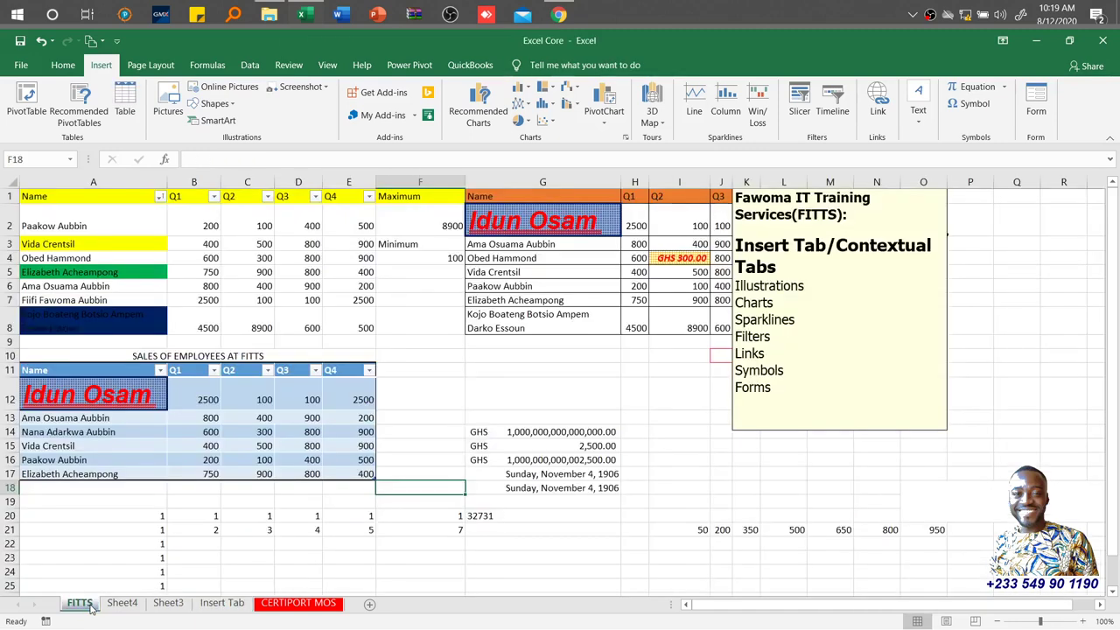
pyautogui.click(59, 464)
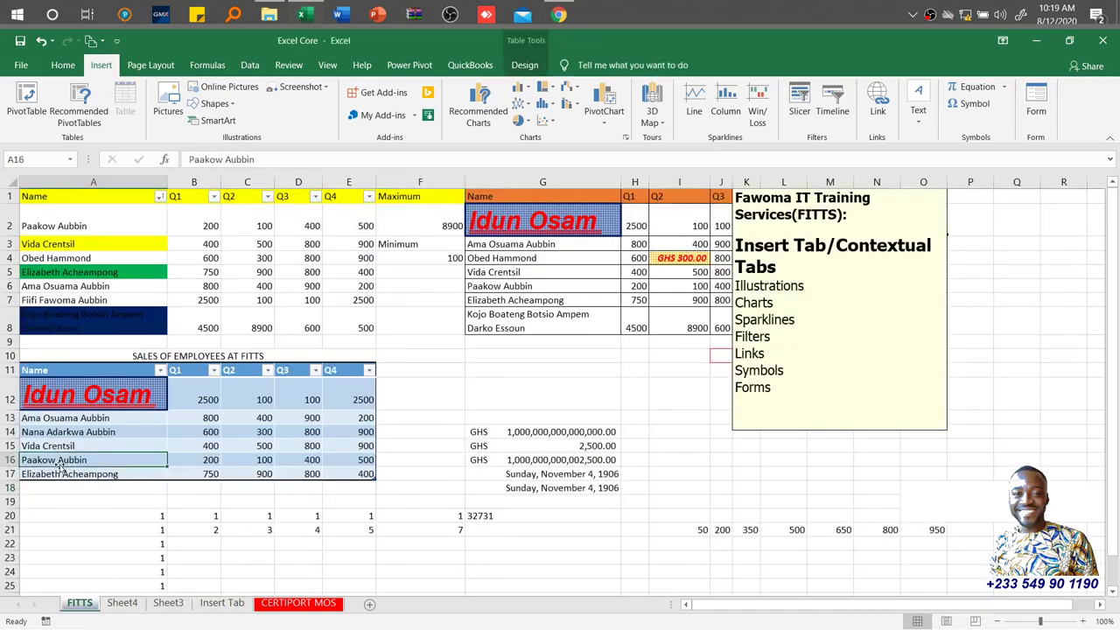
pyautogui.click(220, 604)
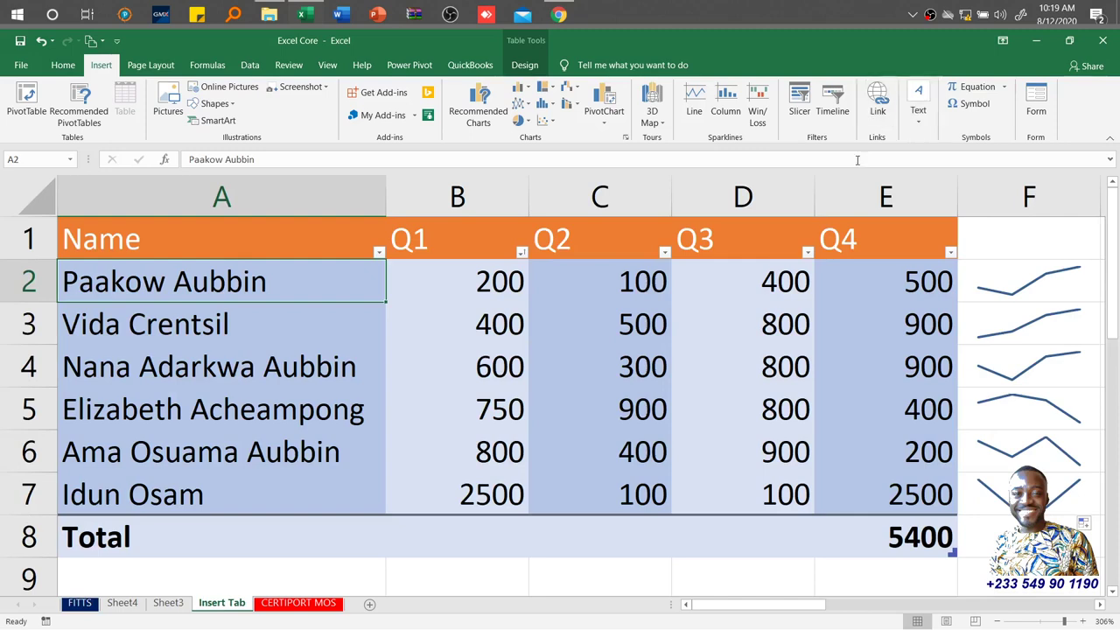
# Step: Start a hyperlink for A2 and connect the computer to the Fawoma IT Training Services Wi-Fi network with automatic connection
pyautogui.click(879, 99)
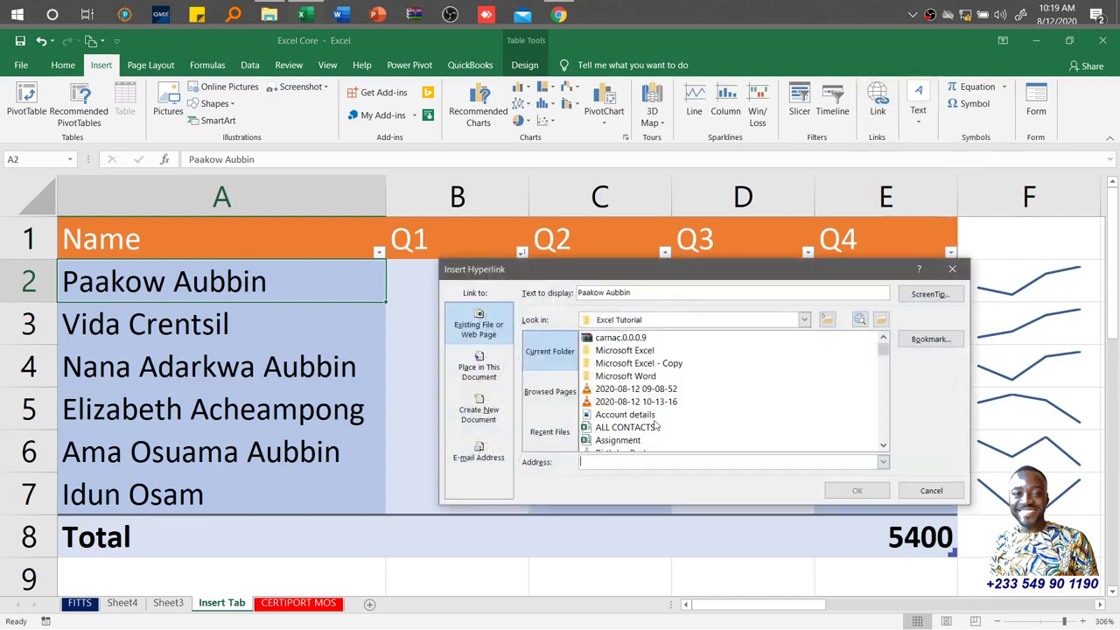
pyautogui.moveTo(716, 283); pyautogui.dragTo(644, 159)
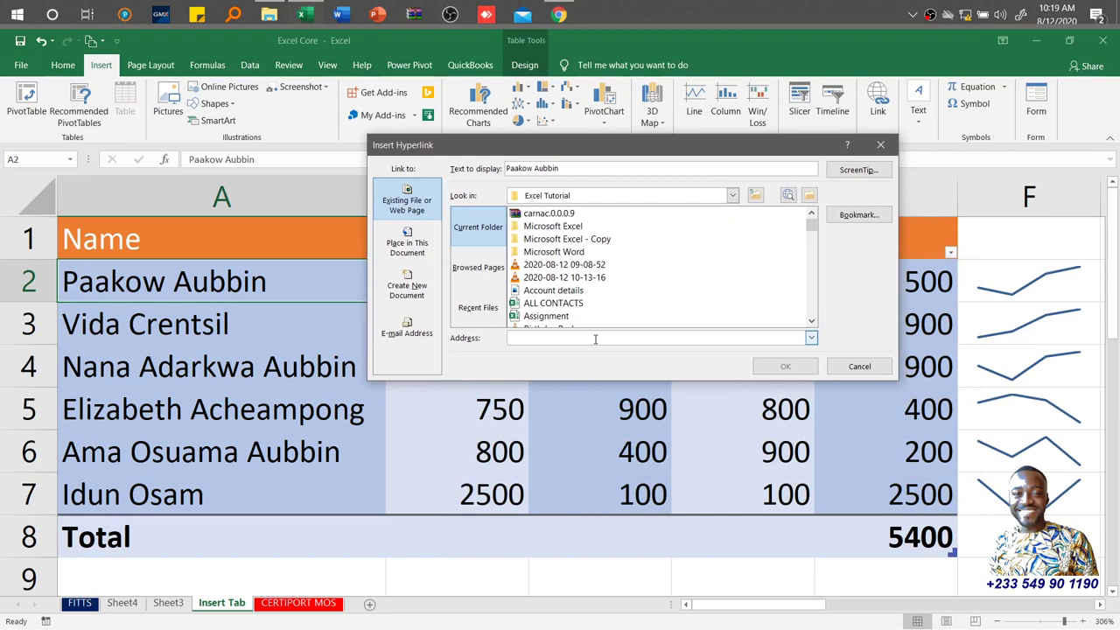
pyautogui.click(964, 14)
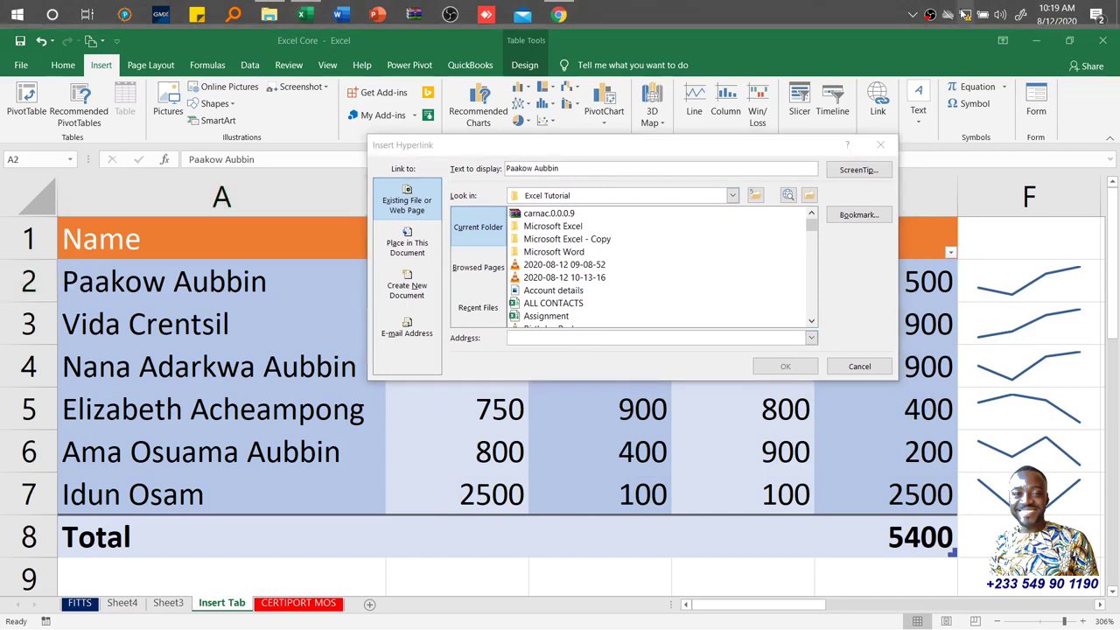
pyautogui.click(932, 60)
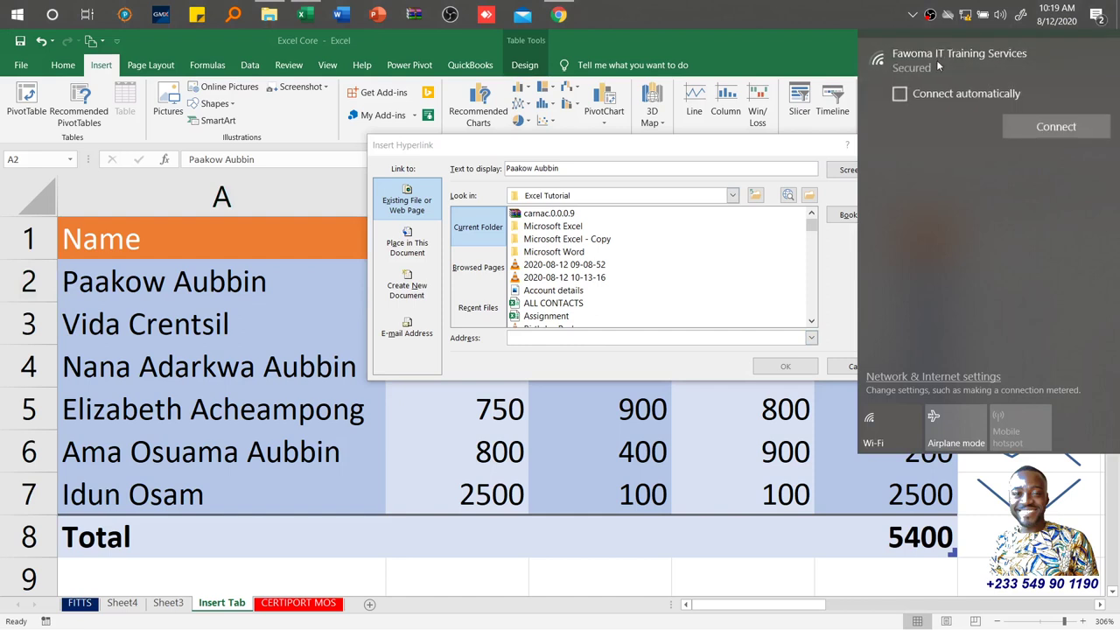
pyautogui.click(931, 94)
pyautogui.click(1055, 126)
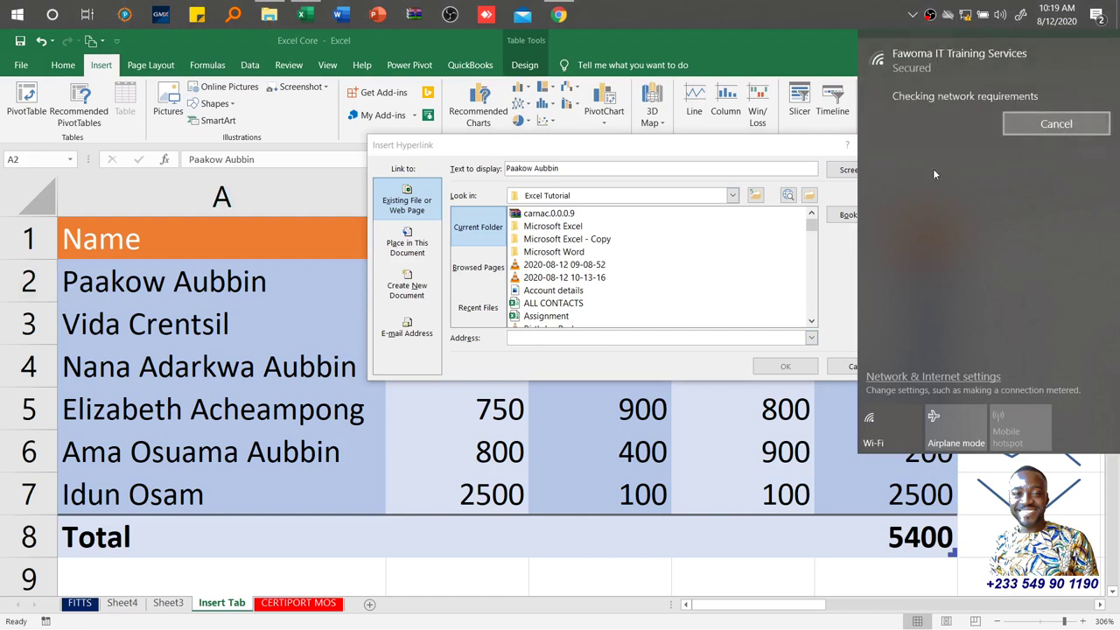
pyautogui.click(552, 339)
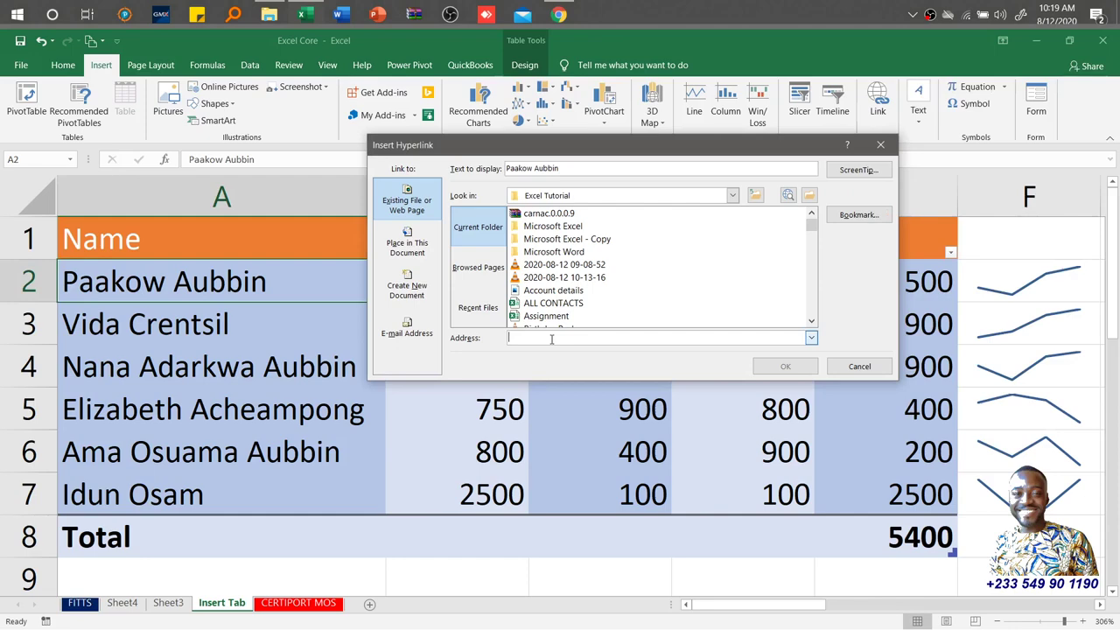
pyautogui.write('www.')
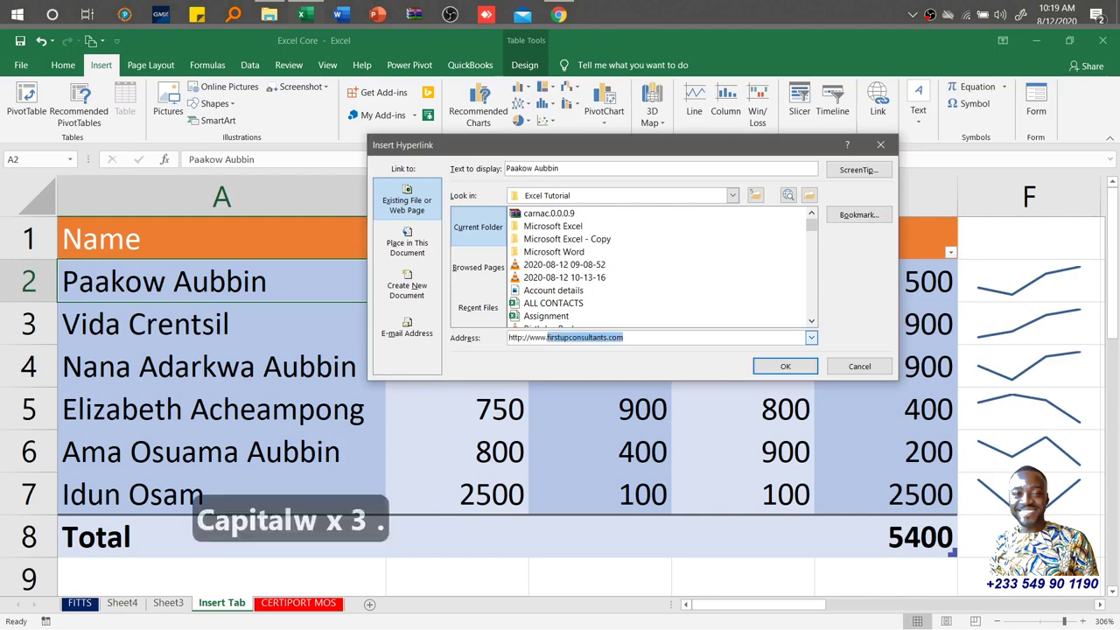
pyautogui.write('fittsgh')
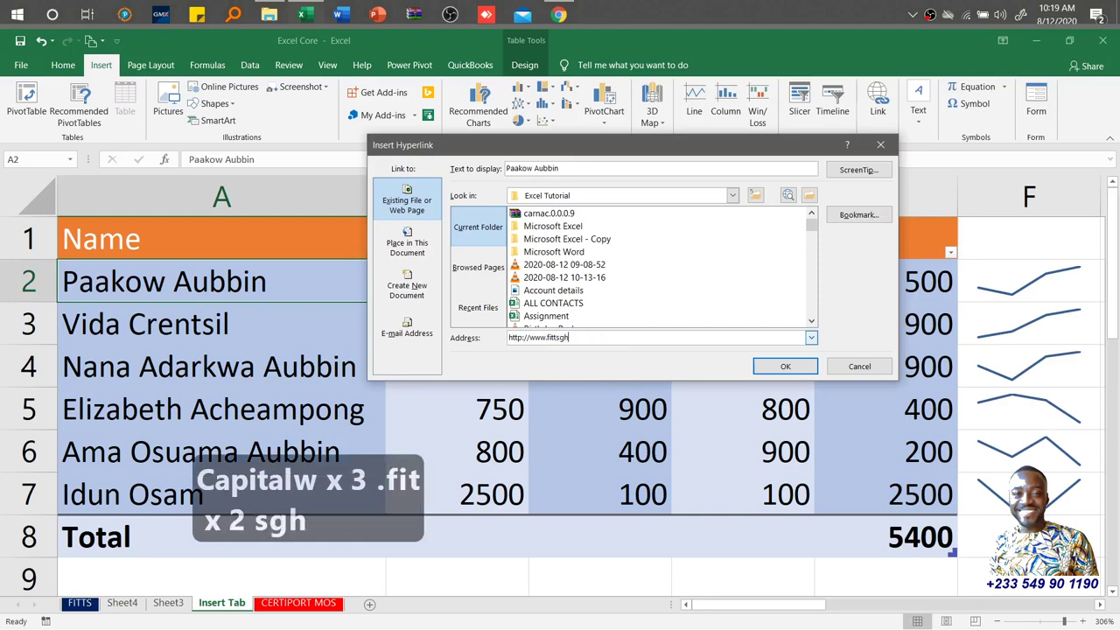
pyautogui.write('.net')
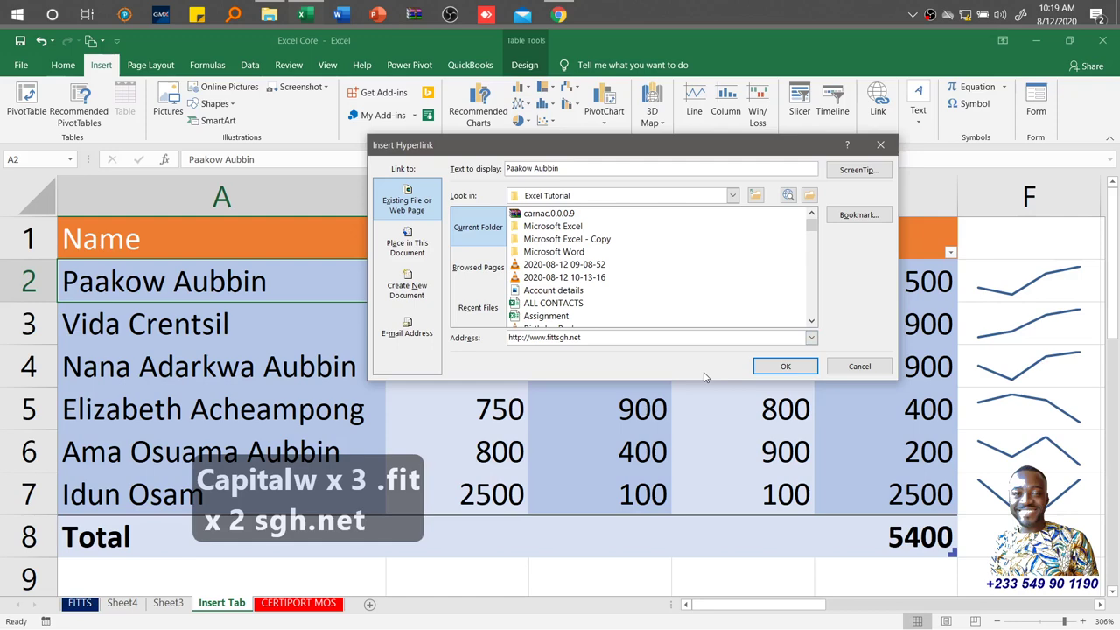
pyautogui.press('Return')
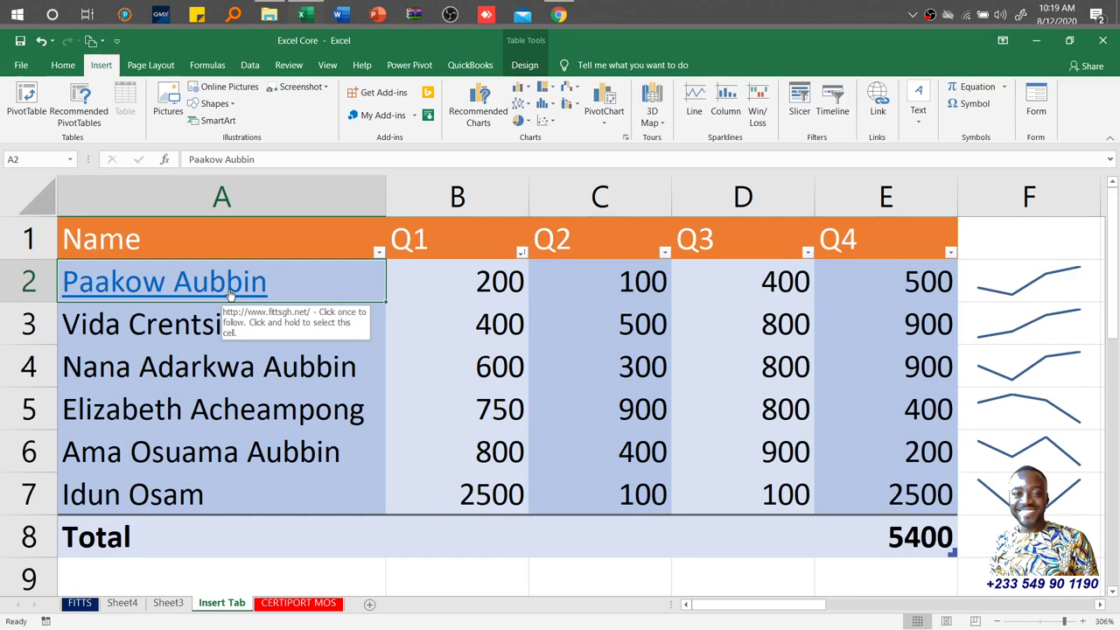
# Step: Follow the hyperlink in A2 to check that the linked website opens in the browser
pyautogui.click(229, 294)
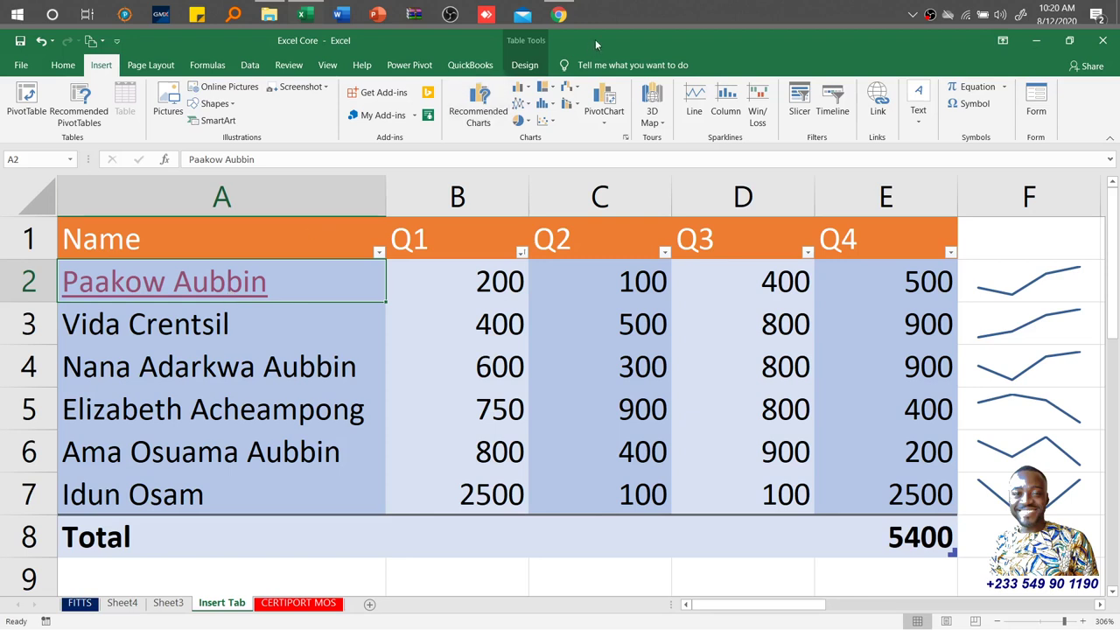
pyautogui.moveTo(576, 18)
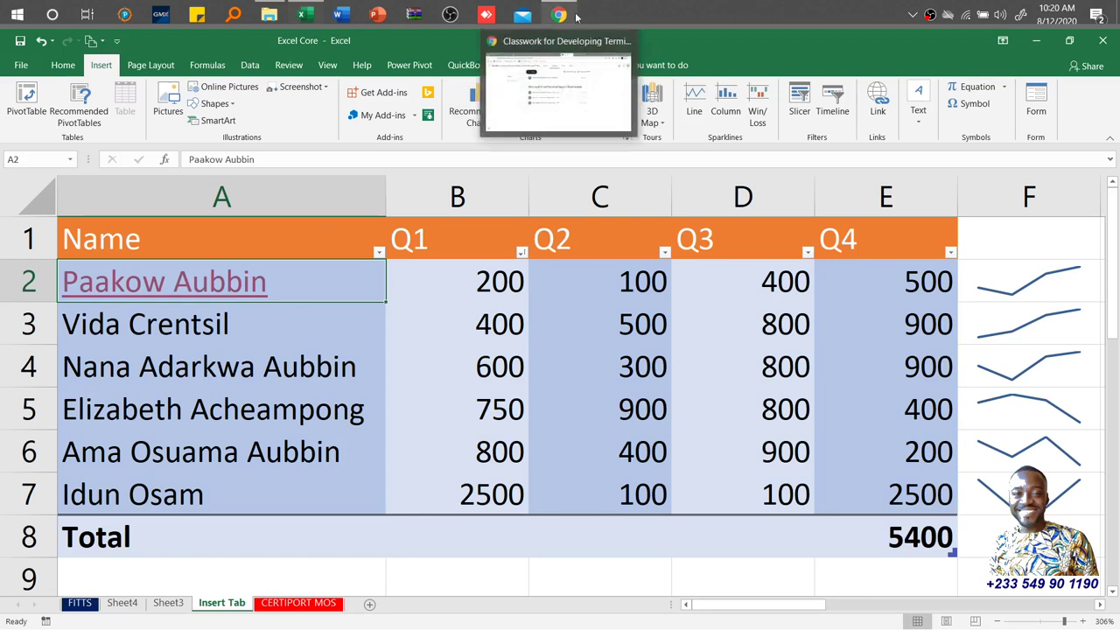
pyautogui.click(311, 330)
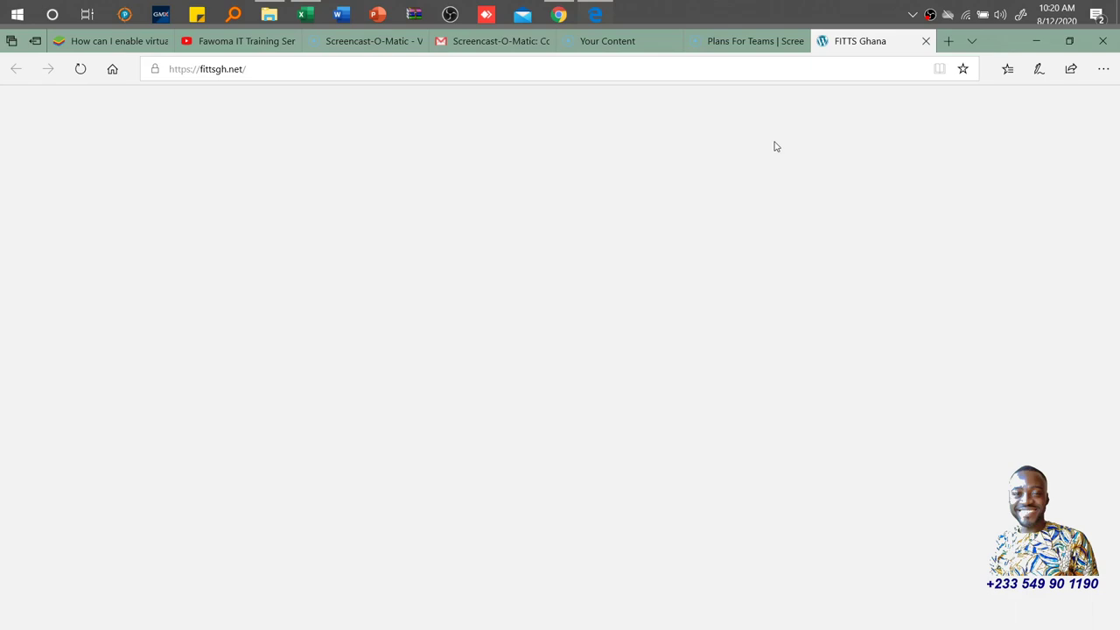
pyautogui.click(560, 14)
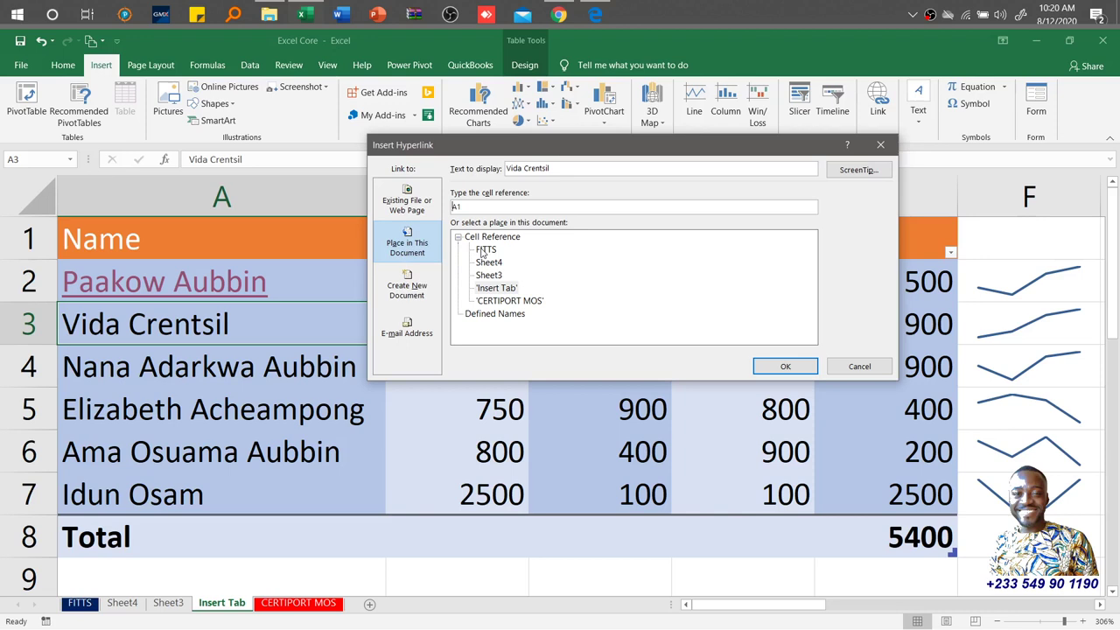
# Step: Link the name in A3 to cell A18 on the FITTS sheet of this workbook
pyautogui.click(484, 251)
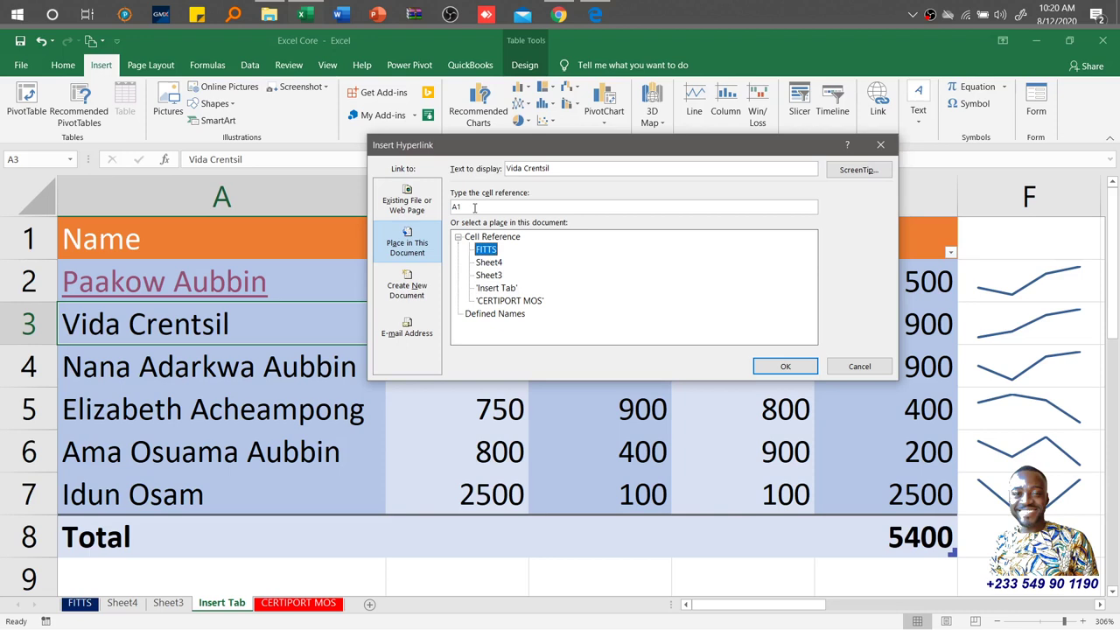
pyautogui.doubleClick(474, 207)
pyautogui.press('capslock')
pyautogui.write('A')
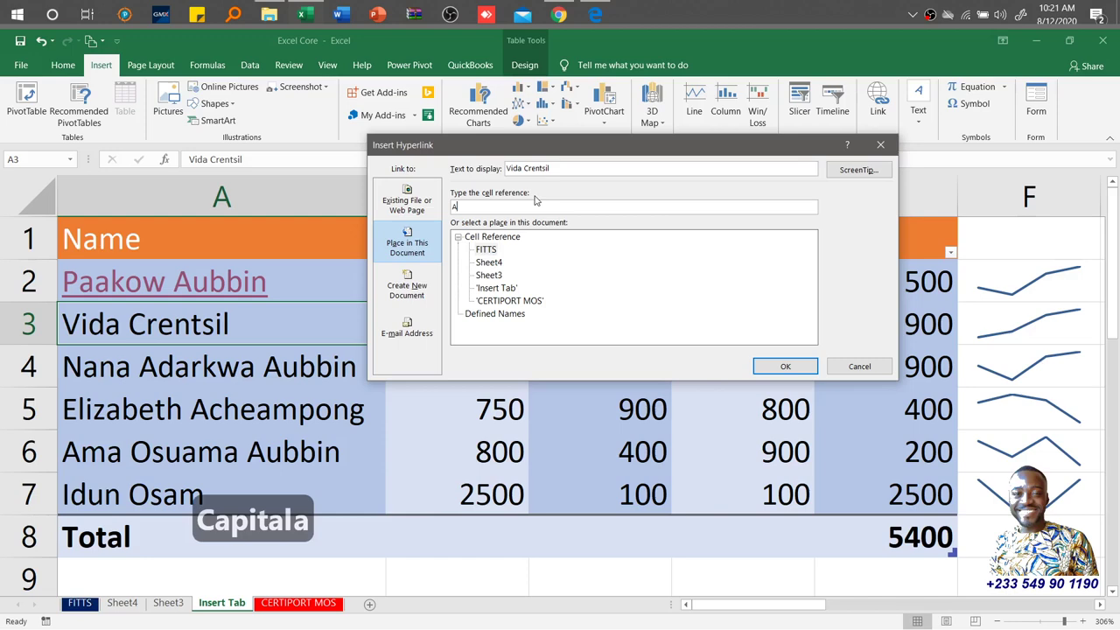
pyautogui.write('18')
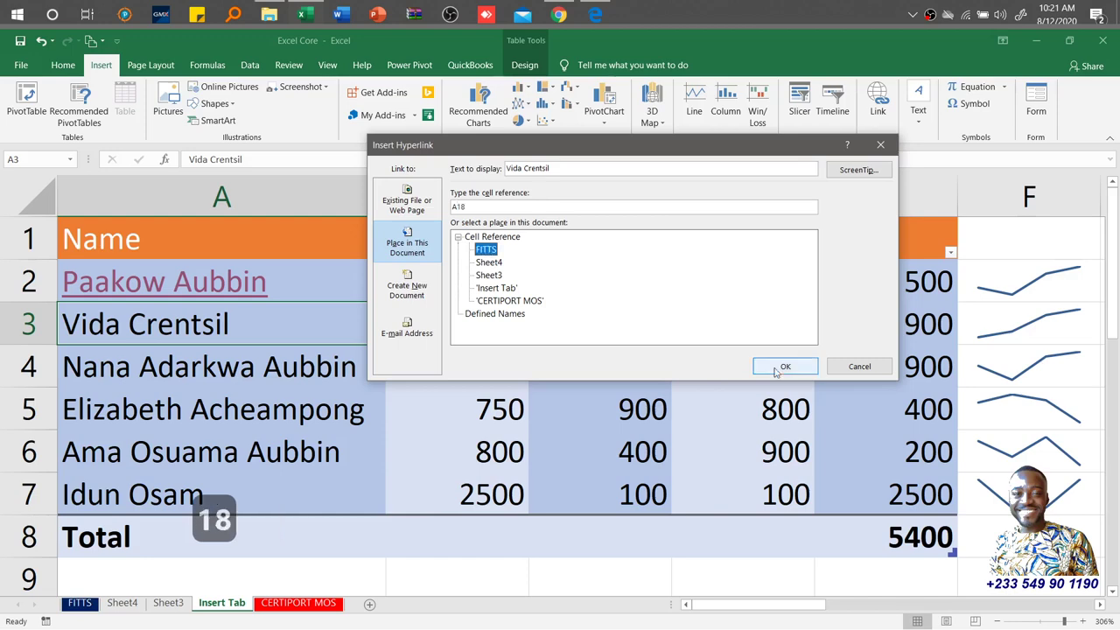
pyautogui.click(781, 366)
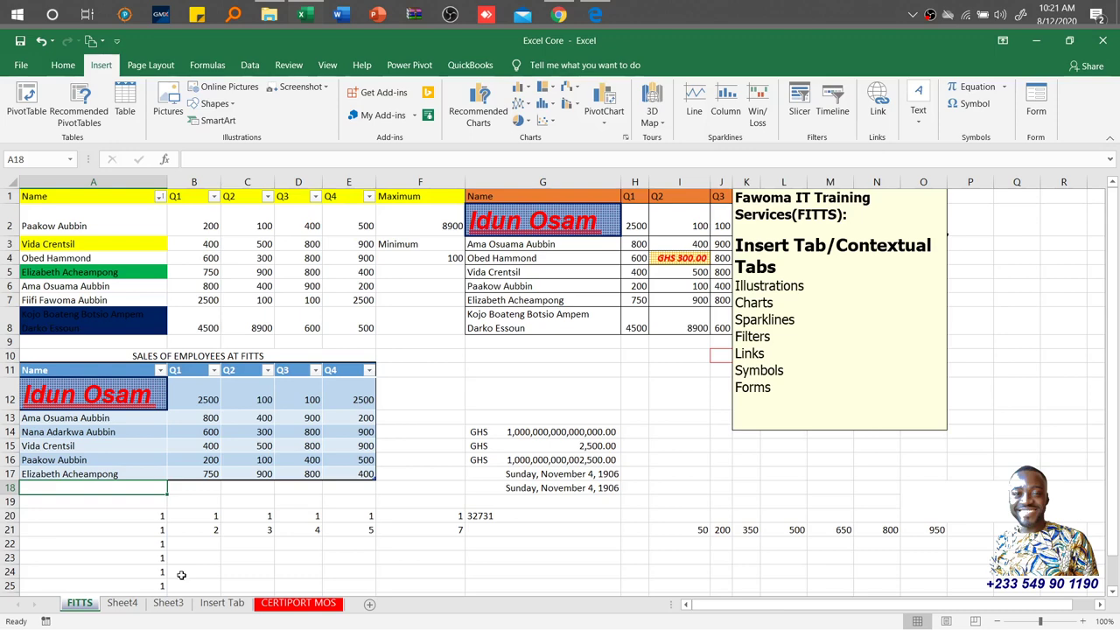
# Step: Edit the hyperlink in A3 on the Insert Tab sheet to create a new document, choosing the file Assignment in the Excel Tutorial folder
pyautogui.click(219, 602)
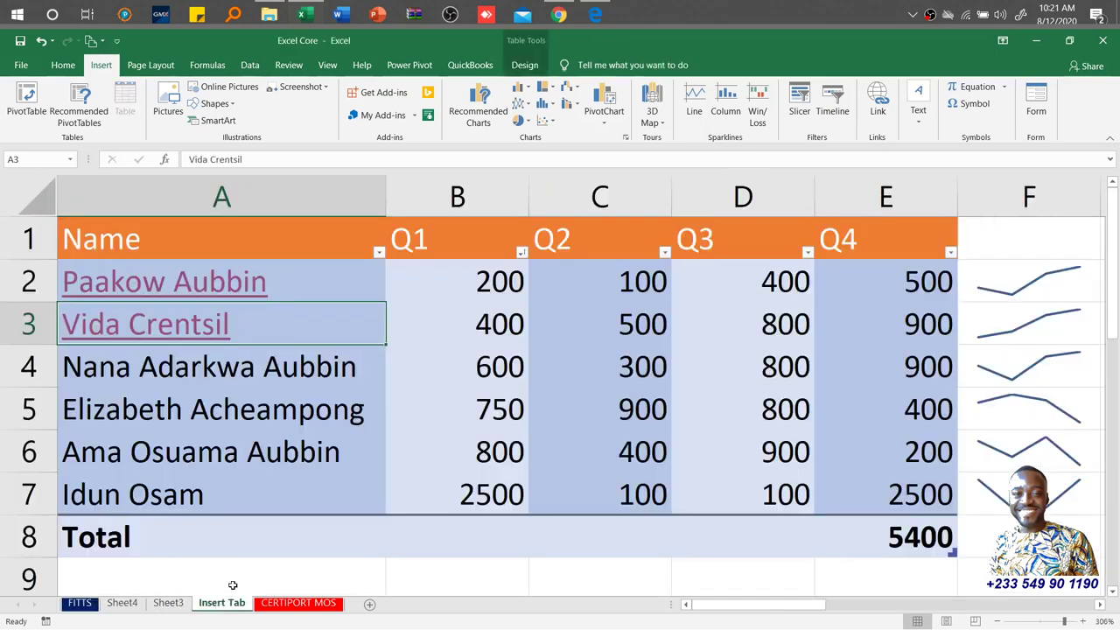
pyautogui.click(879, 103)
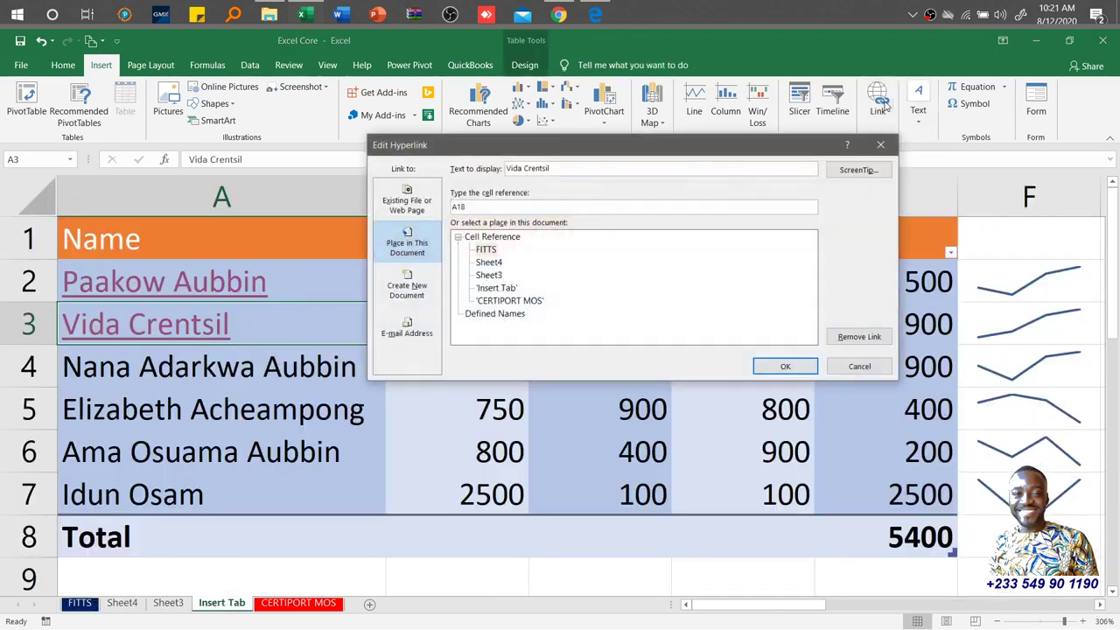
pyautogui.click(406, 278)
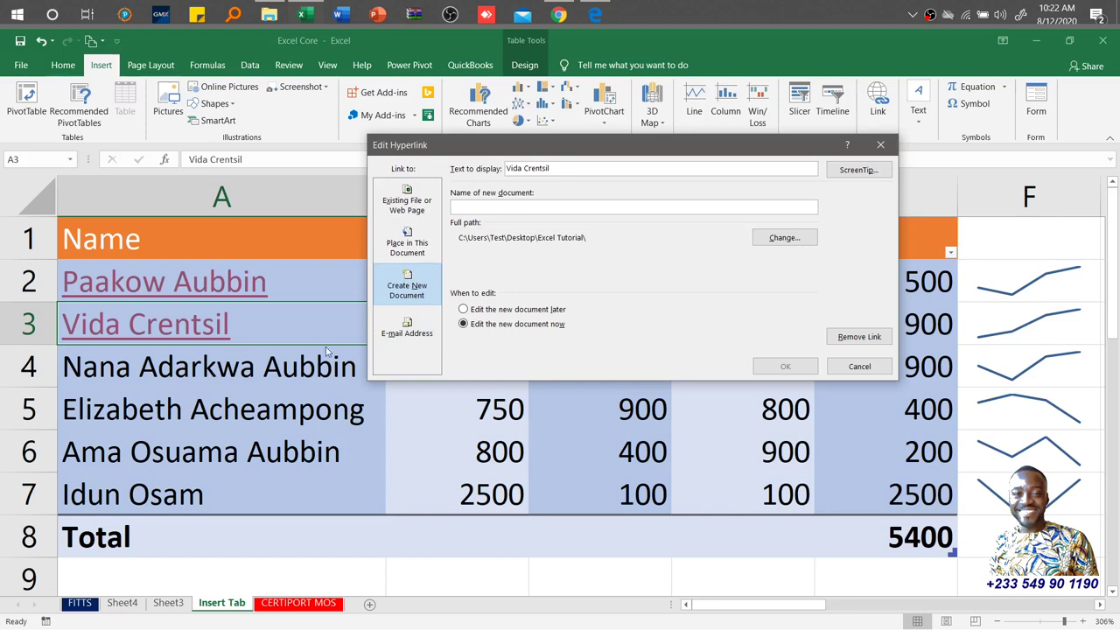
pyautogui.click(783, 238)
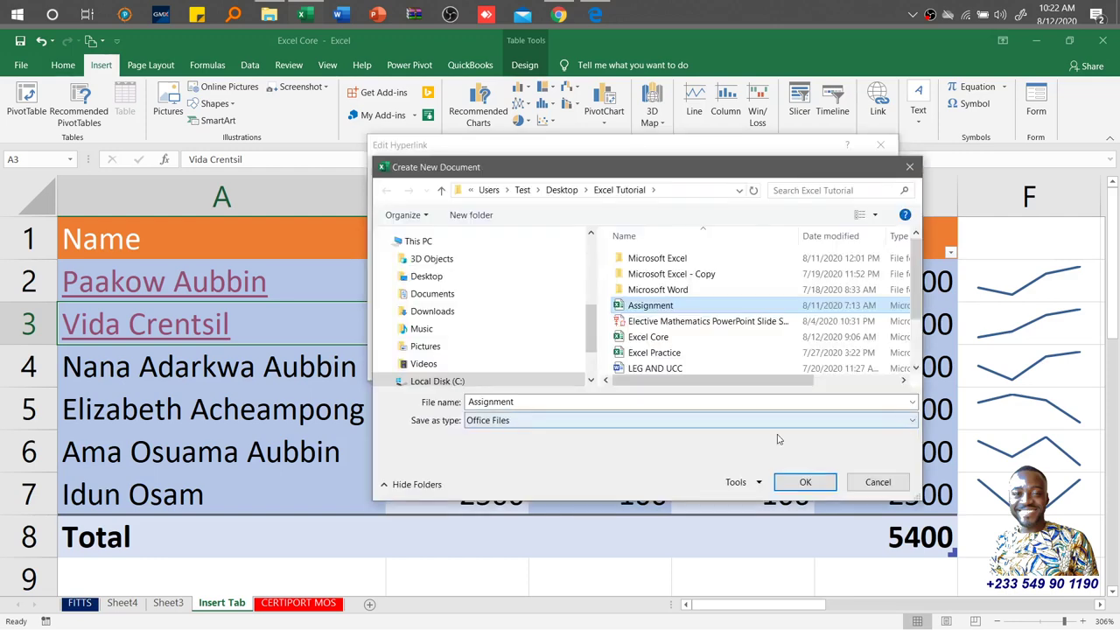
pyautogui.click(803, 481)
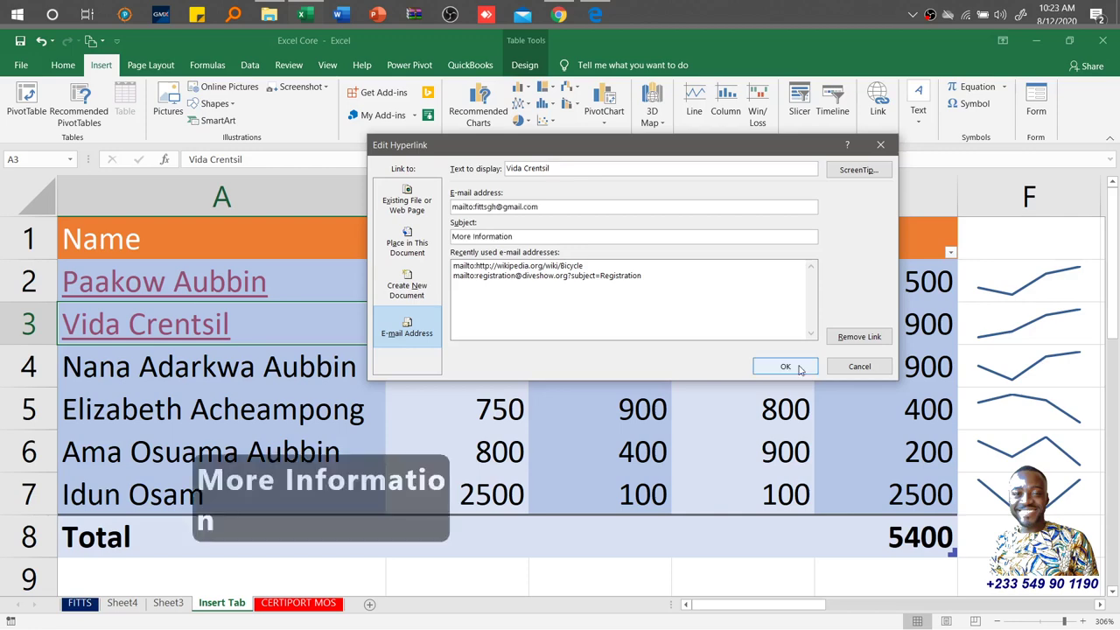
# Step: Change the hyperlink in A3 to an e-mail link to the training centre's address with the subject More Information, and follow it
pyautogui.click(785, 367)
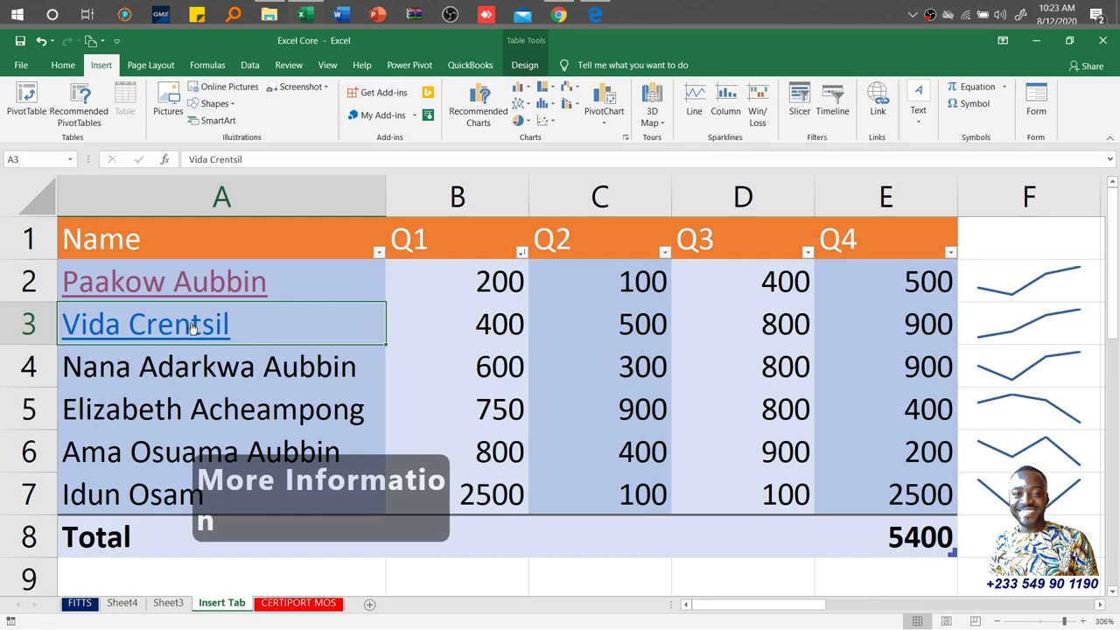
pyautogui.click(193, 327)
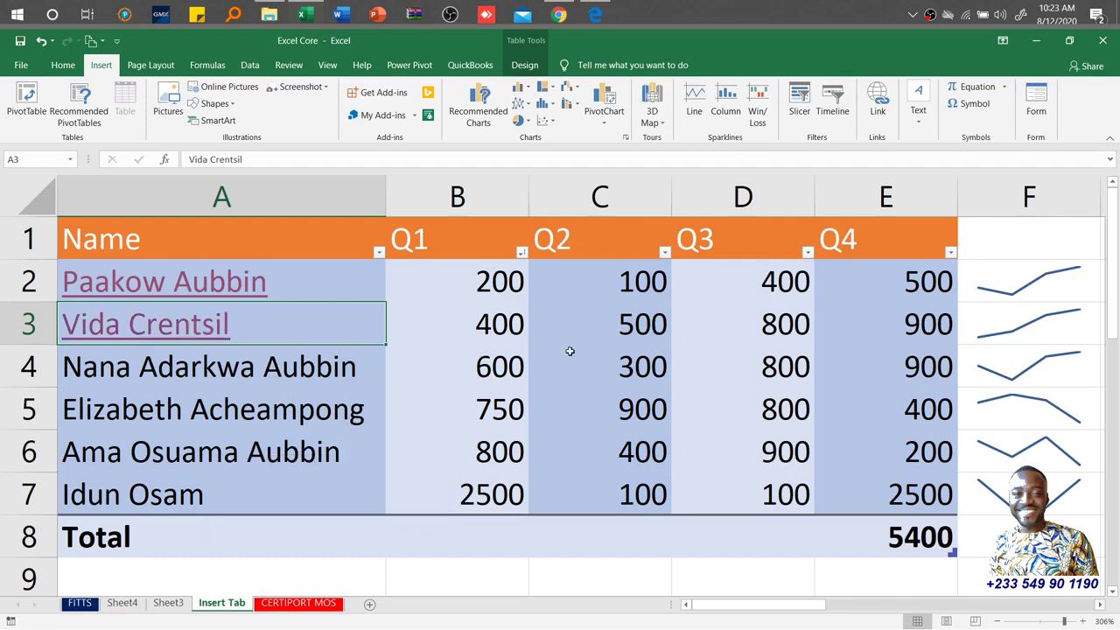